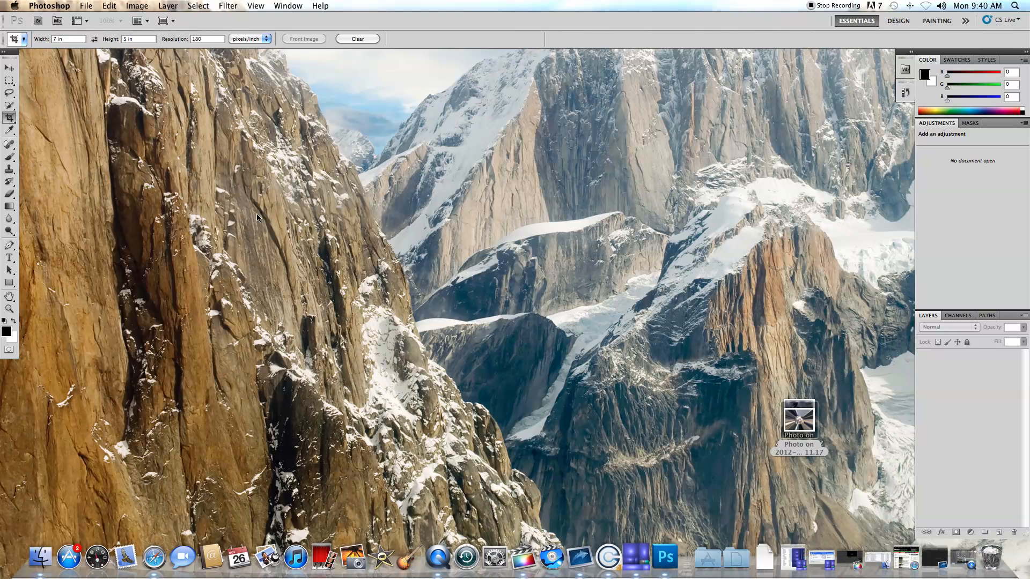
Photomerge pano 001.jpg through pano 005.jpg with the Auto layout and image blending, and decline the Adobe Product Improvement Program.
{"action": "left_click", "coordinate": [86, 6]}
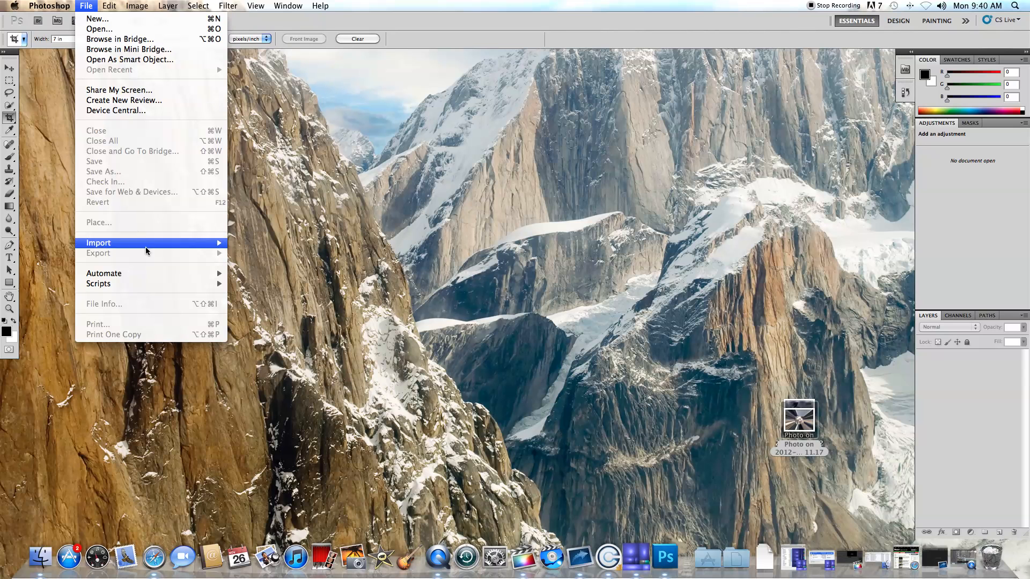
{"action": "mouse_move", "coordinate": [175, 275]}
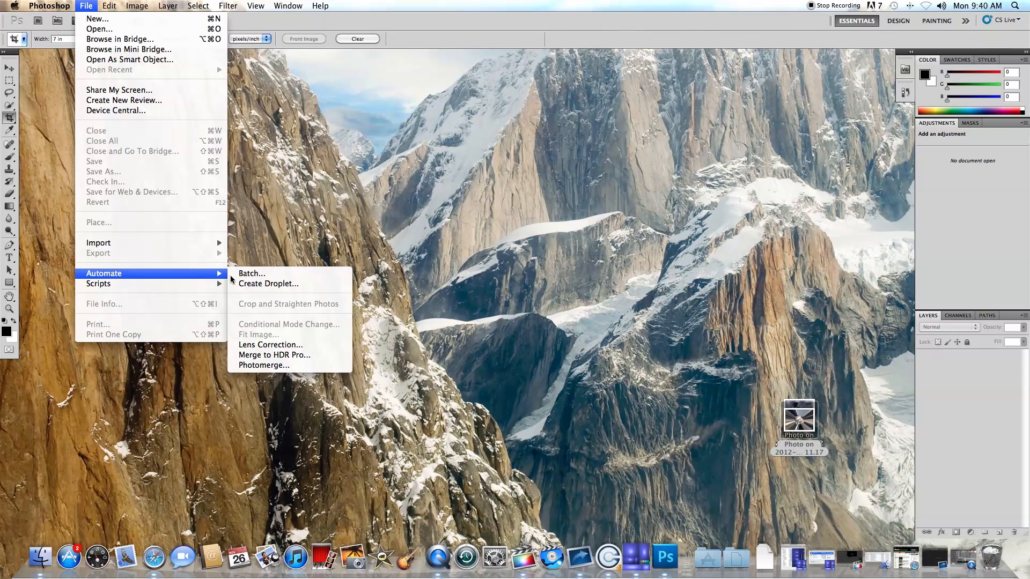
{"action": "left_click", "coordinate": [303, 366]}
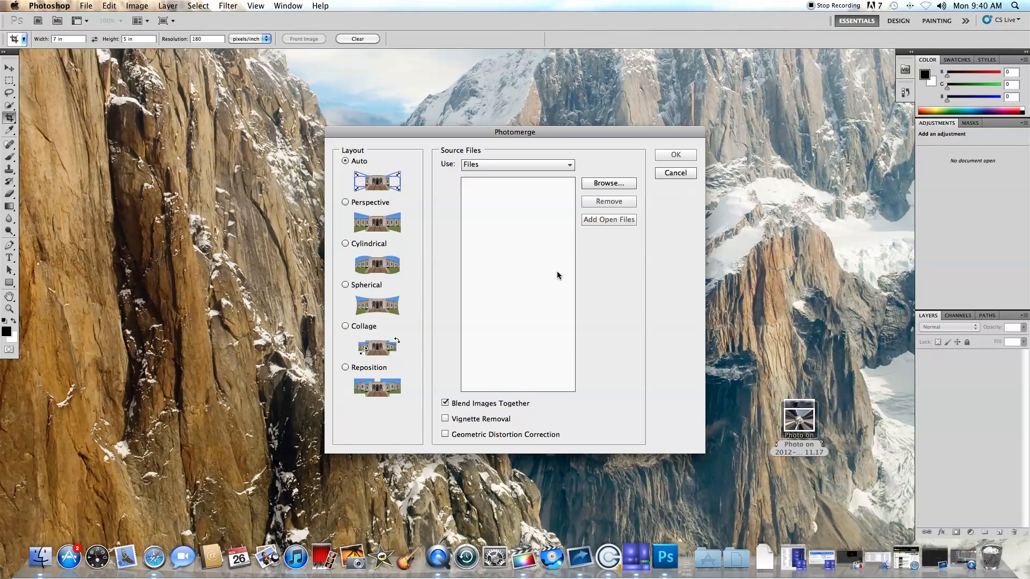
{"action": "left_click", "coordinate": [609, 185]}
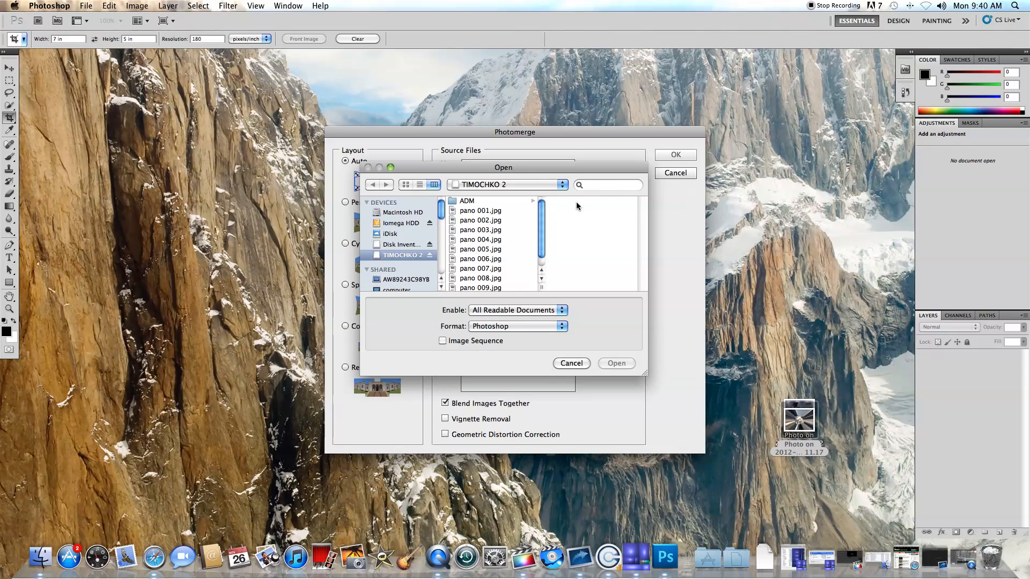
{"action": "left_click", "coordinate": [497, 213]}
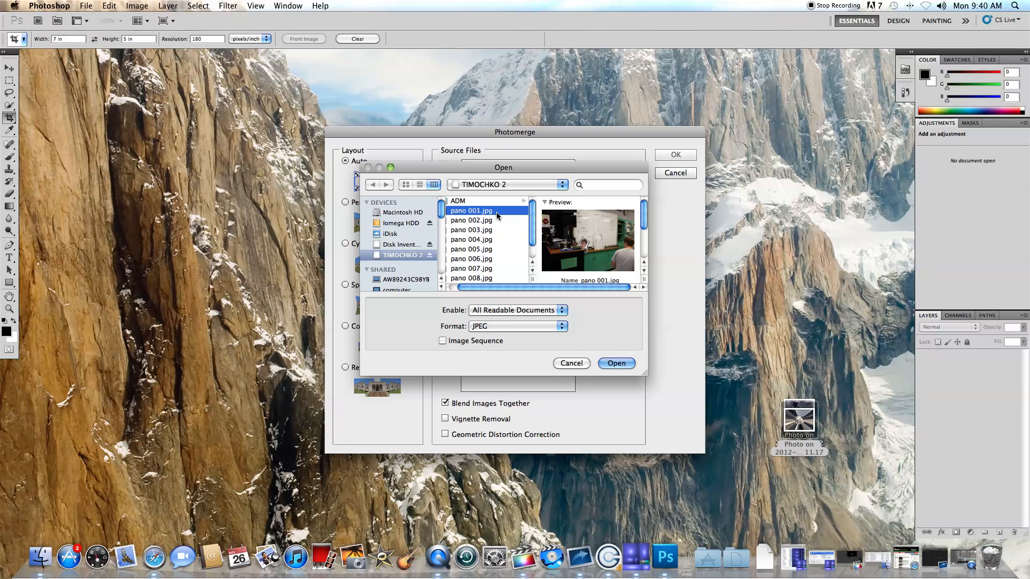
{"action": "key", "text": "Down"}
{"action": "key", "text": "Down"}
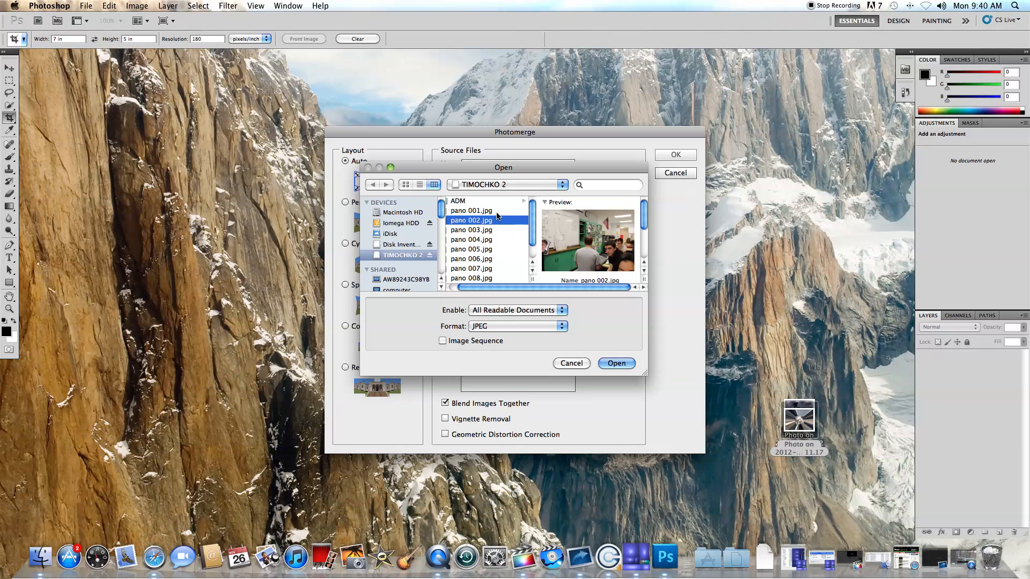
{"action": "key", "text": "Down"}
{"action": "key", "text": "Down"}
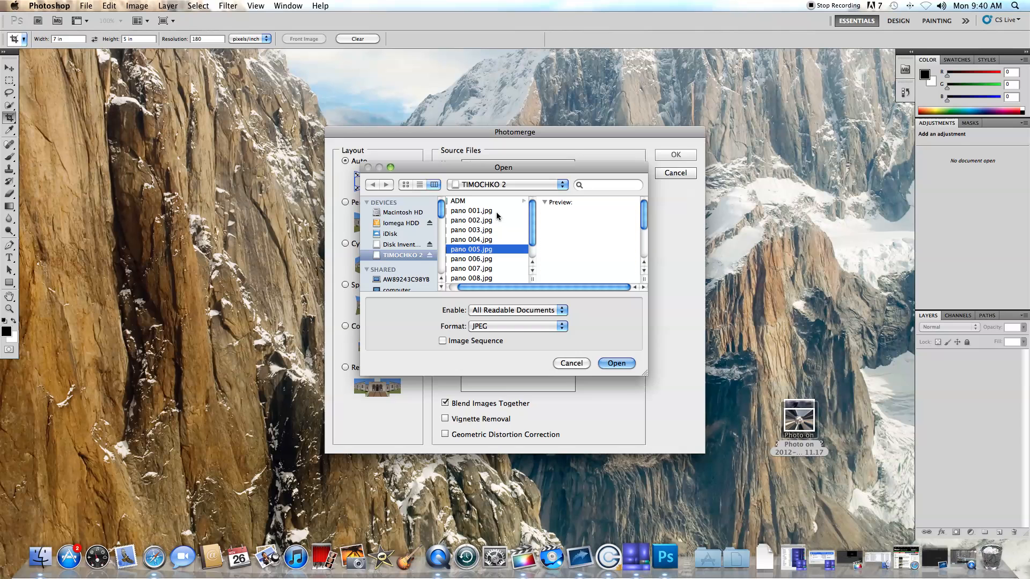
{"action": "key", "text": "Down"}
{"action": "key", "text": "Up"}
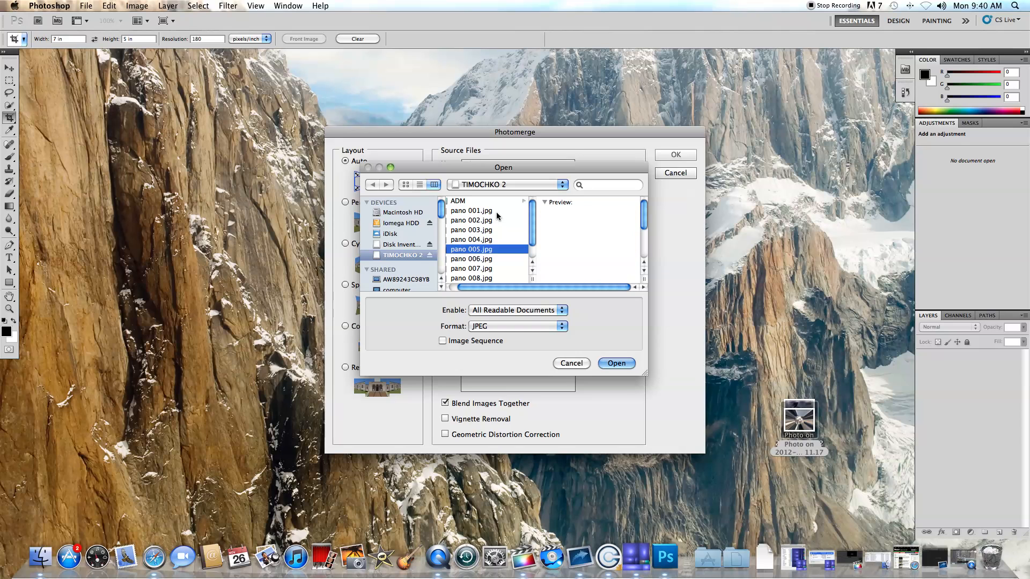
{"action": "left_click", "coordinate": [466, 211], "text": "shift"}
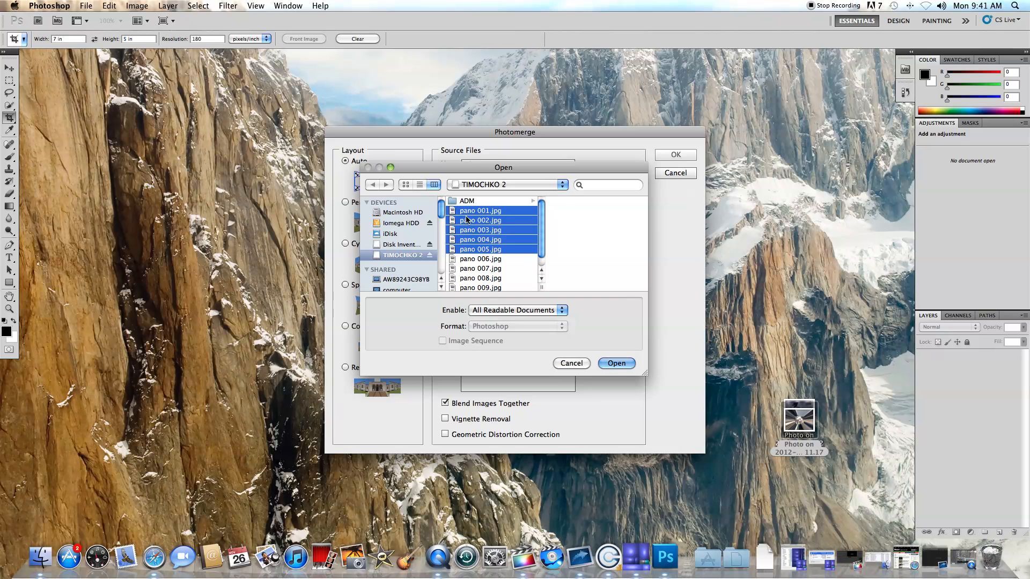
{"action": "left_click", "coordinate": [613, 364]}
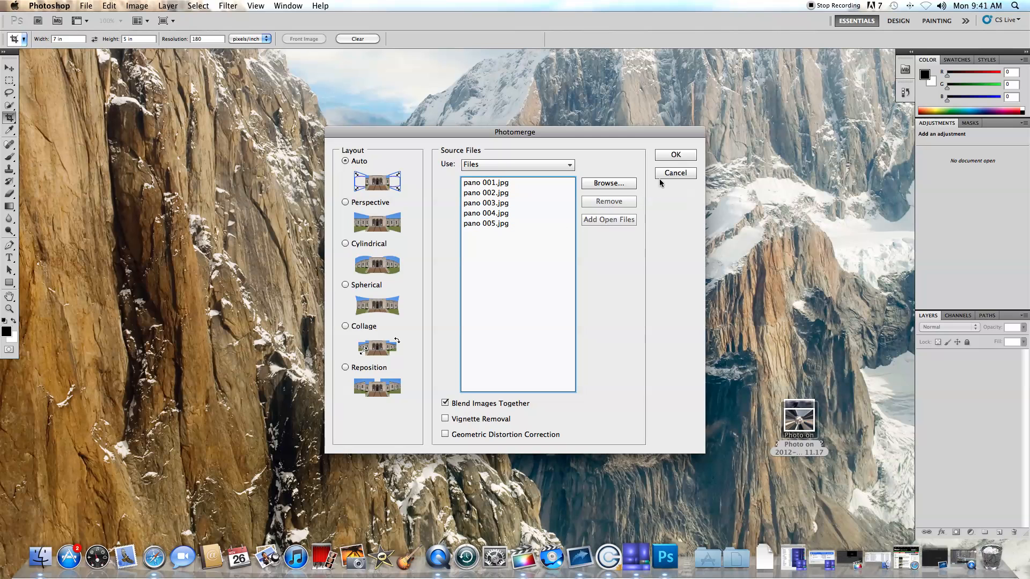
{"action": "left_click", "coordinate": [677, 155]}
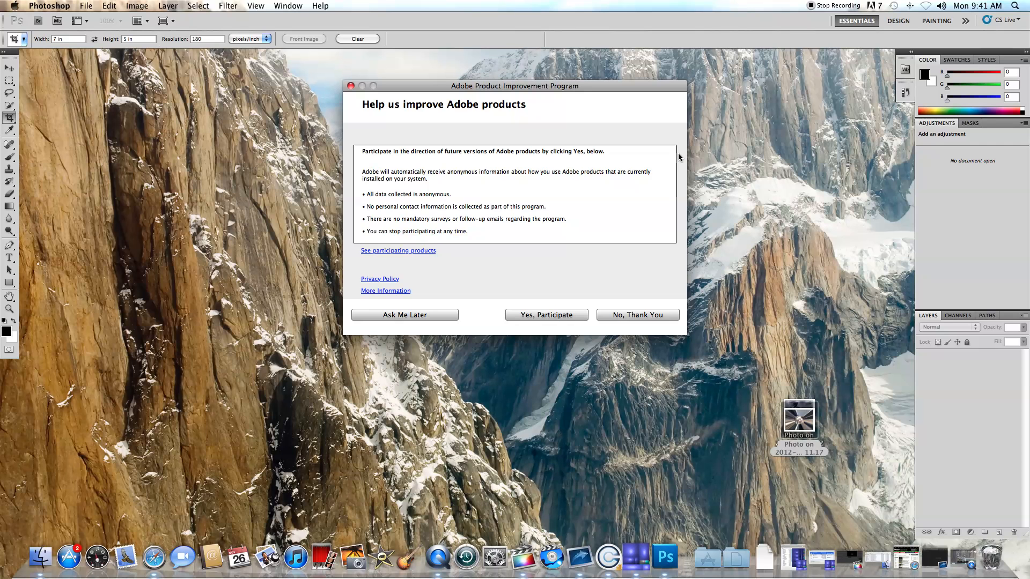
{"action": "left_click", "coordinate": [628, 317]}
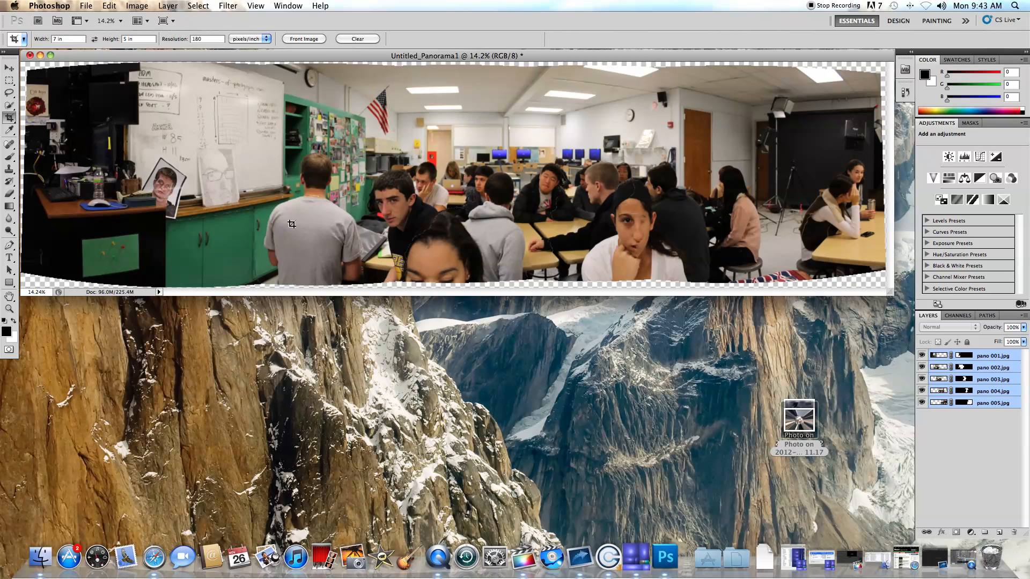
Hide the panorama's layers one after another to inspect each photo's contribution, and show all five again.
{"action": "left_click", "coordinate": [921, 357]}
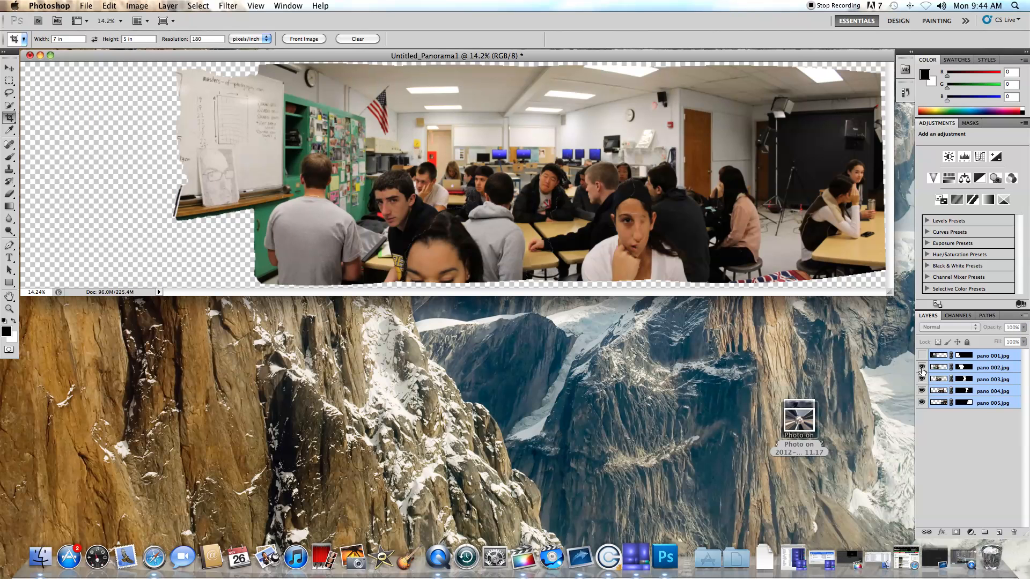
{"action": "left_click_drag", "start_coordinate": [921, 369], "coordinate": [923, 385]}
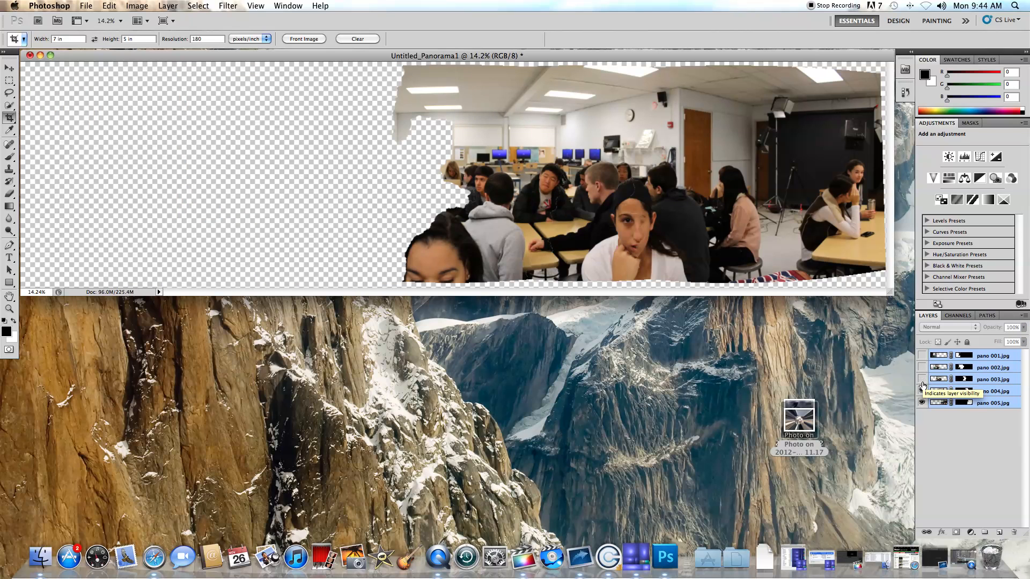
{"action": "left_click", "coordinate": [922, 393]}
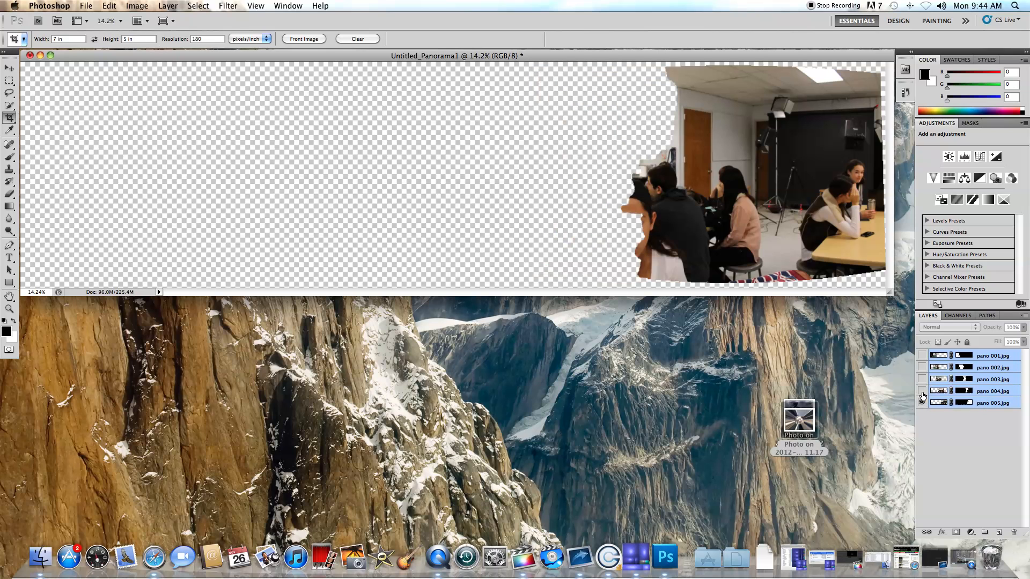
{"action": "left_click", "coordinate": [922, 403]}
{"action": "left_click_drag", "start_coordinate": [922, 403], "coordinate": [923, 356]}
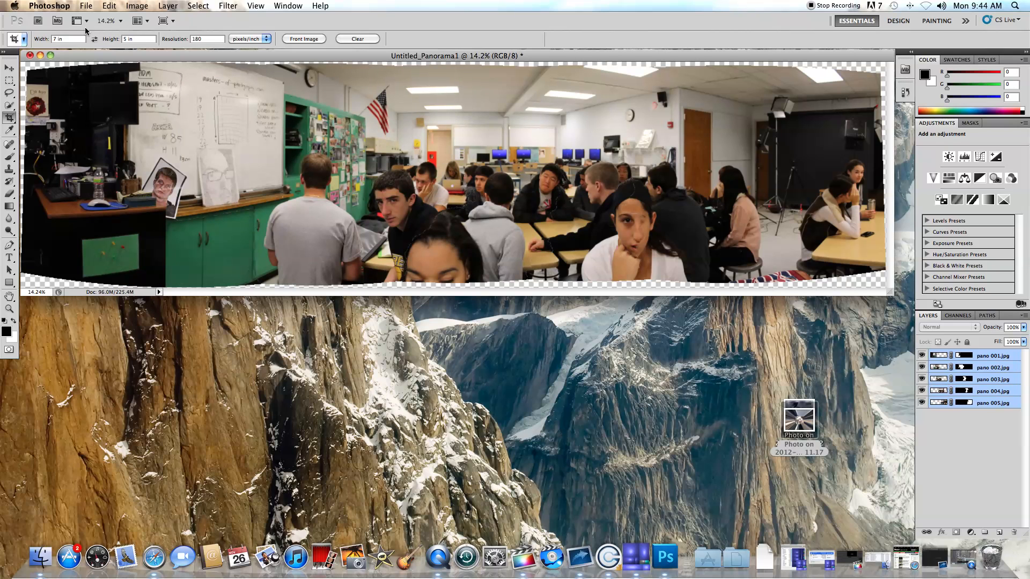
Save the panorama in Photoshop format with its layers, naming the file with the surname followed by "merge 1".
{"action": "left_click", "coordinate": [85, 8]}
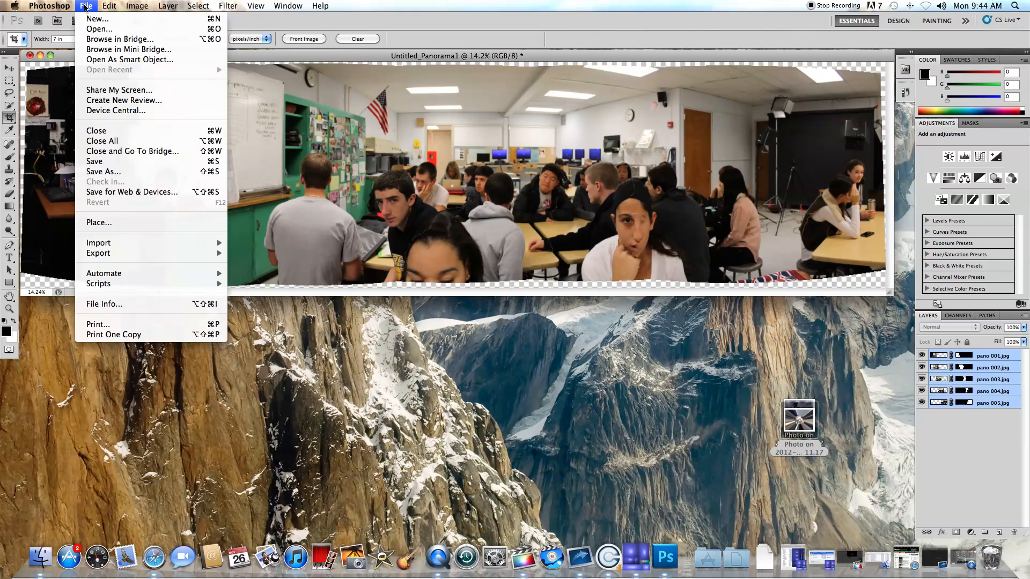
{"action": "left_click", "coordinate": [131, 172]}
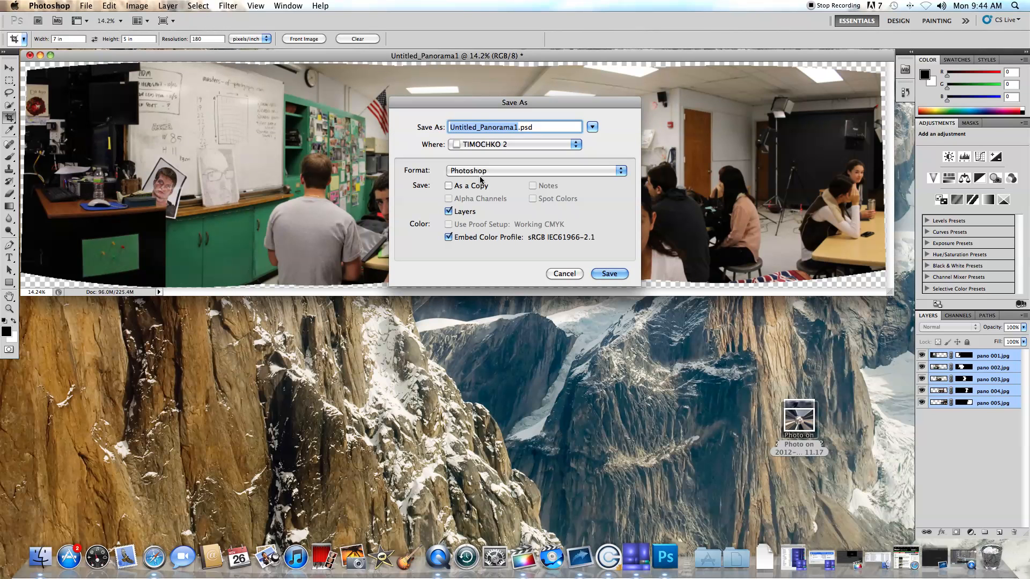
{"action": "type", "text": "timochko merge 1"}
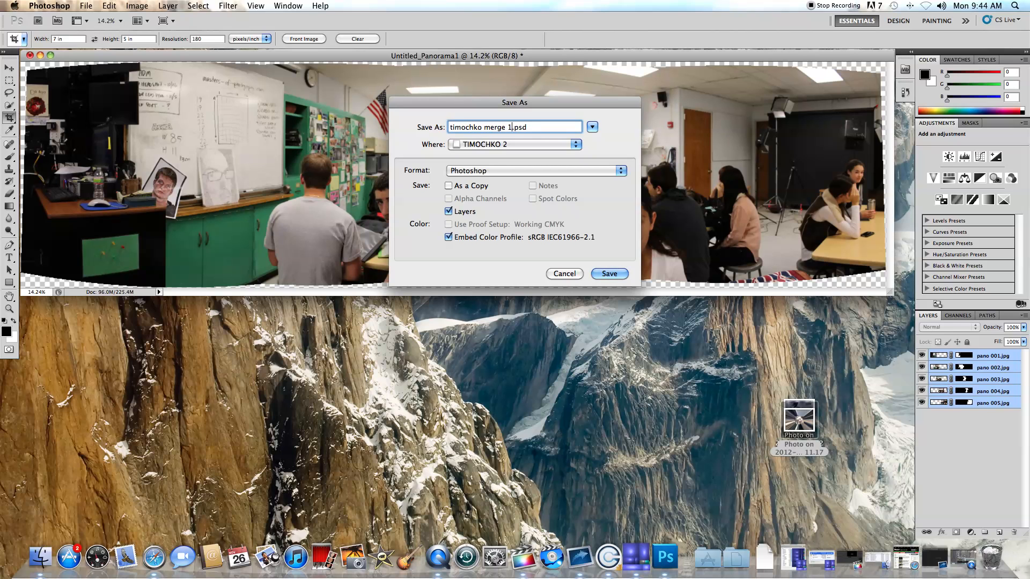
{"action": "key", "text": "Return"}
{"action": "key", "text": "Return"}
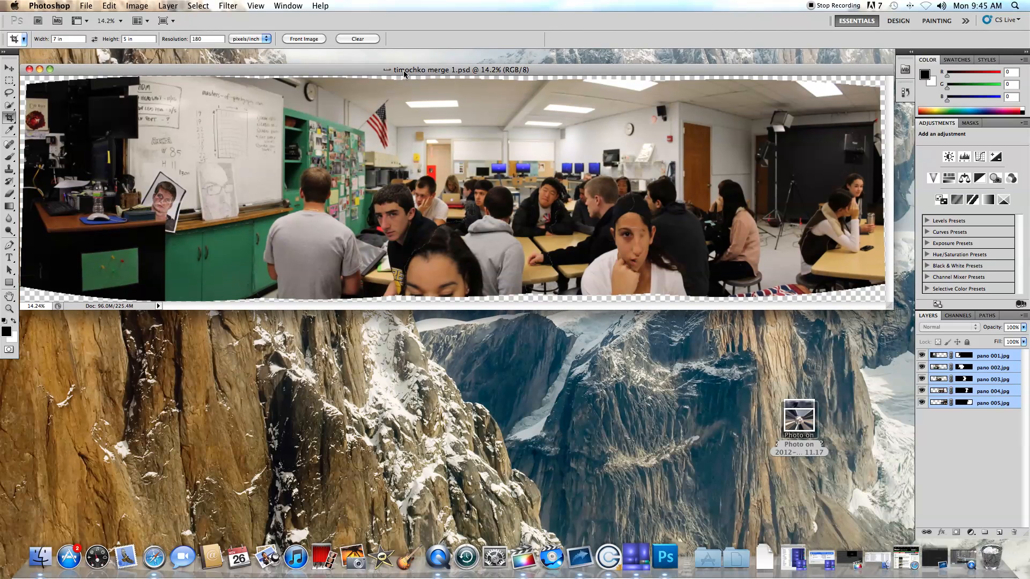
Resize the panorama to a resolution of 180 pixels/inch and a document height of 7 inches, keeping proportions constrained.
{"action": "left_click_drag", "start_coordinate": [404, 69], "coordinate": [406, 74]}
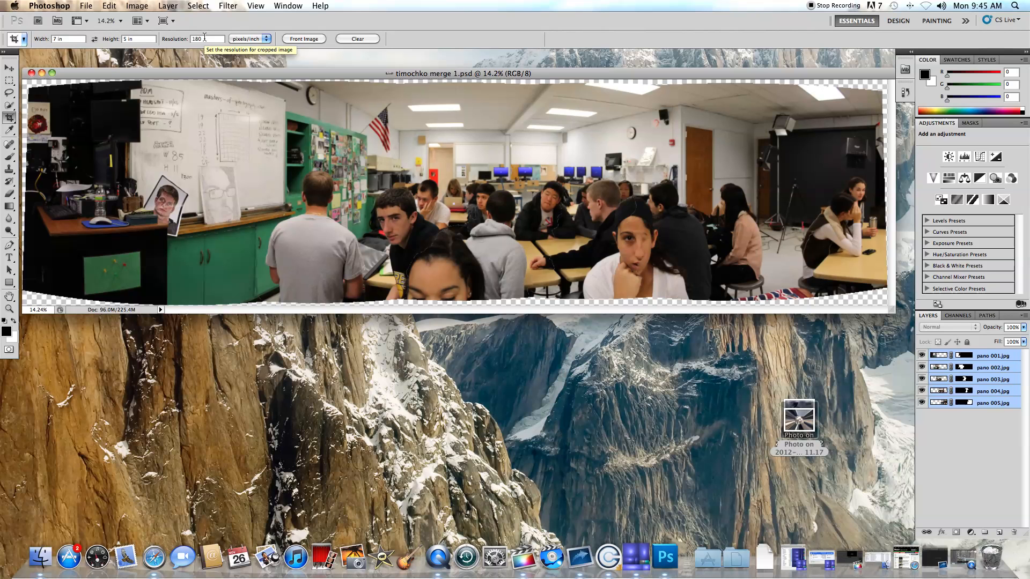
{"action": "left_click", "coordinate": [130, 5]}
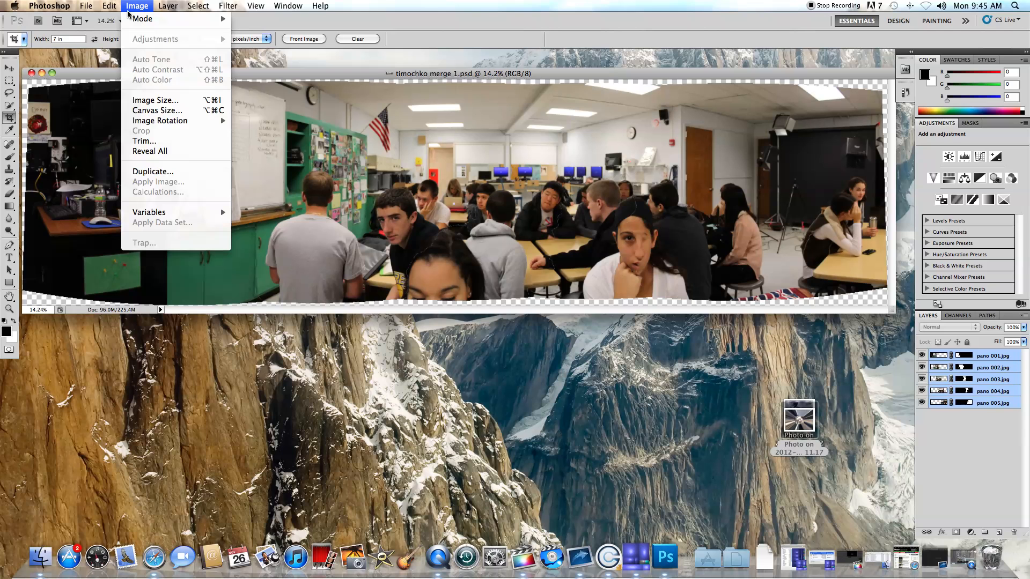
{"action": "left_click", "coordinate": [153, 100]}
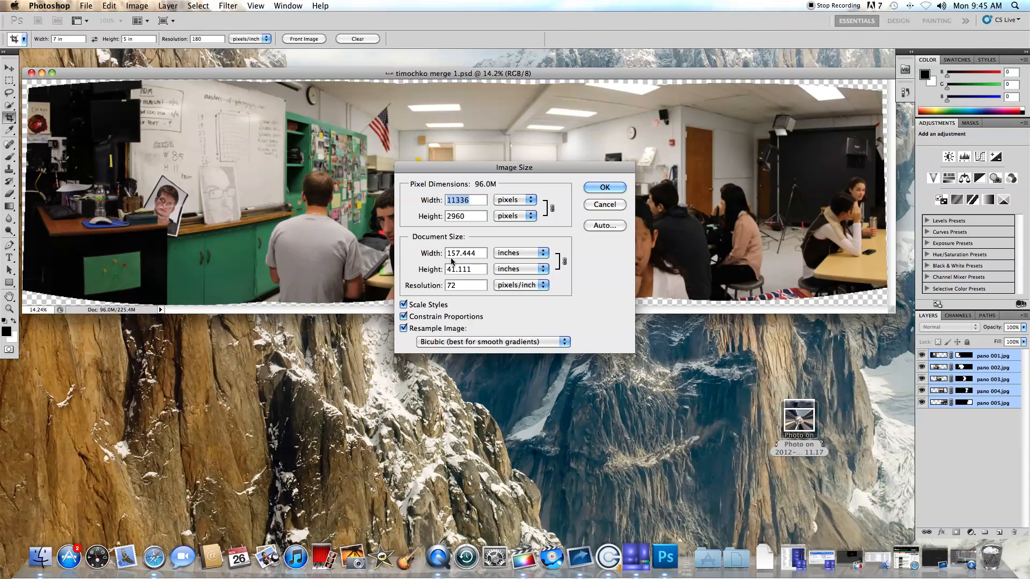
{"action": "double_click", "coordinate": [460, 285]}
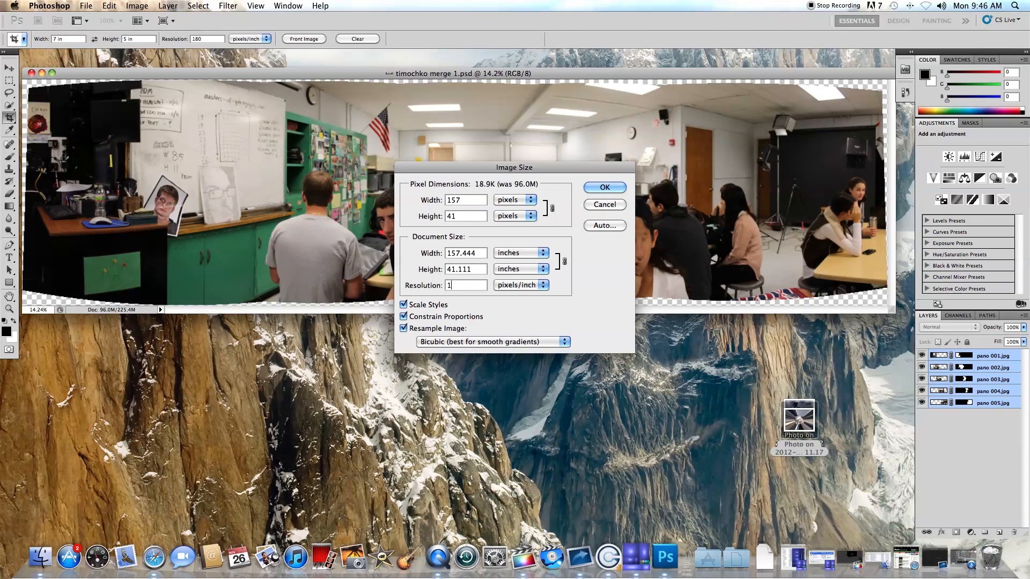
{"action": "type", "text": "180"}
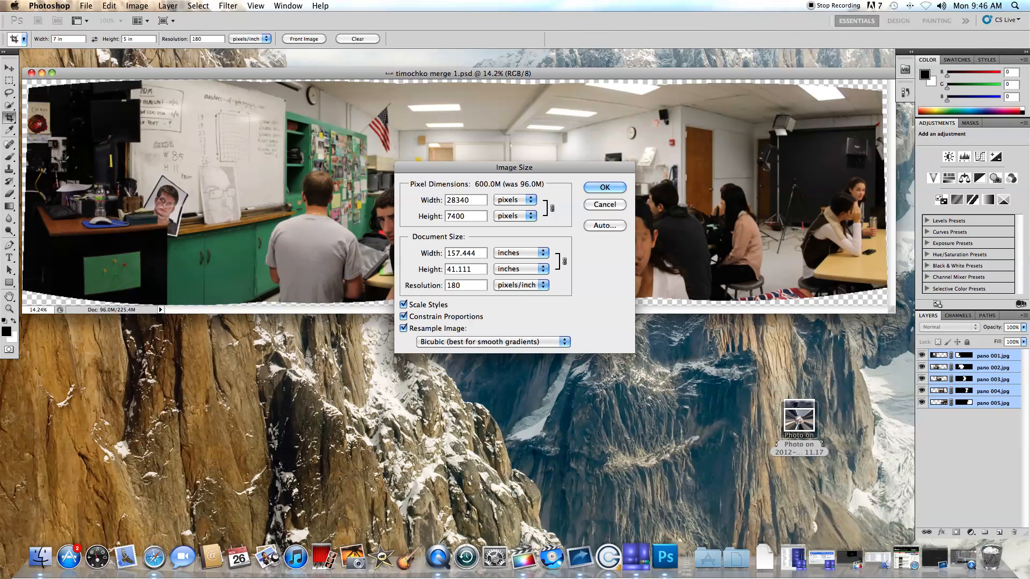
{"action": "double_click", "coordinate": [449, 268]}
{"action": "type", "text": "7"}
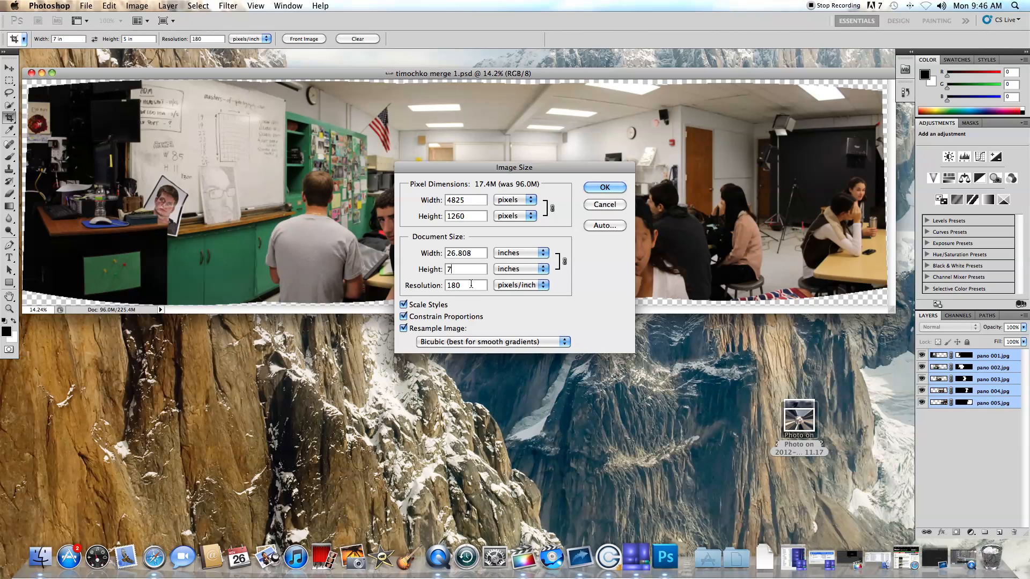
{"action": "left_click", "coordinate": [604, 187]}
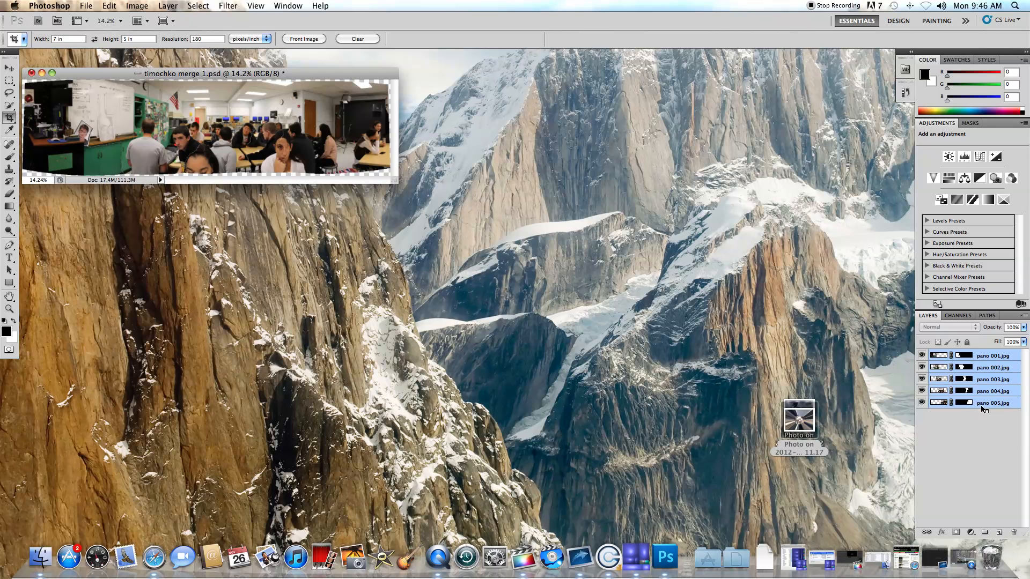
Merge the five selected pano layers into a single layer.
{"action": "right_click", "coordinate": [982, 407]}
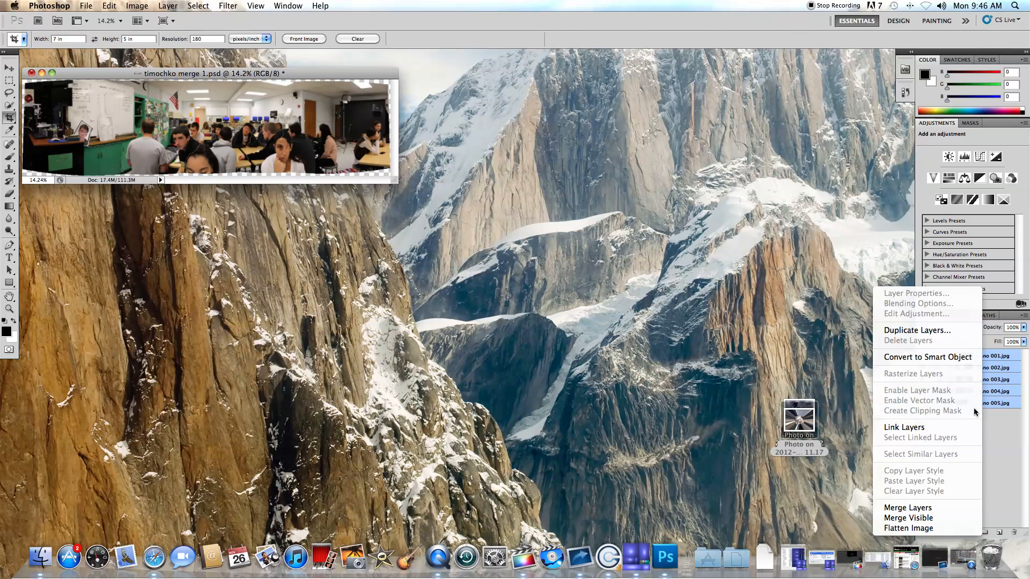
{"action": "left_click", "coordinate": [933, 507]}
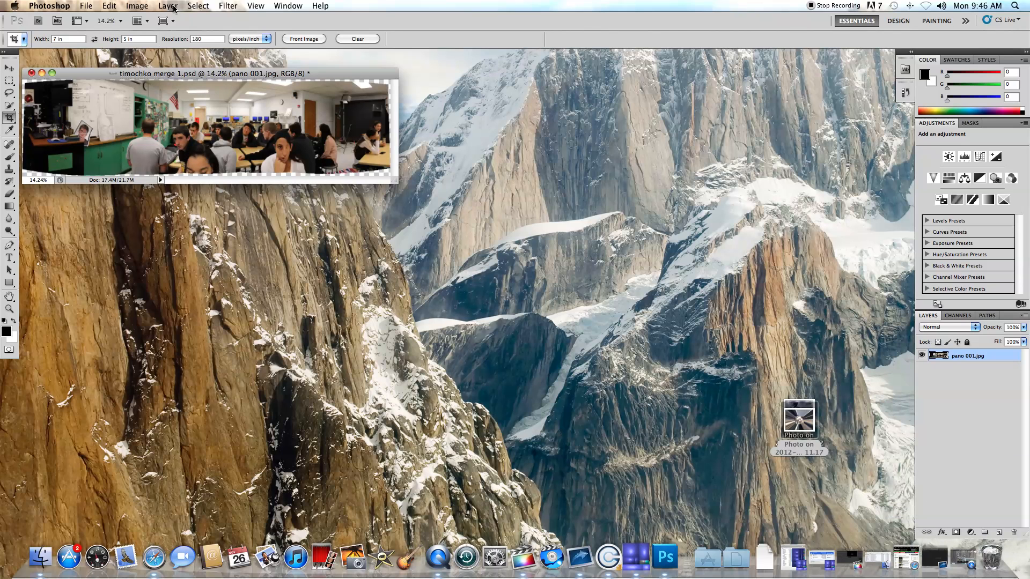
Create a new white RGB document 28.808 inches wide and 10 inches high at 180 pixels/inch.
{"action": "left_click", "coordinate": [86, 5]}
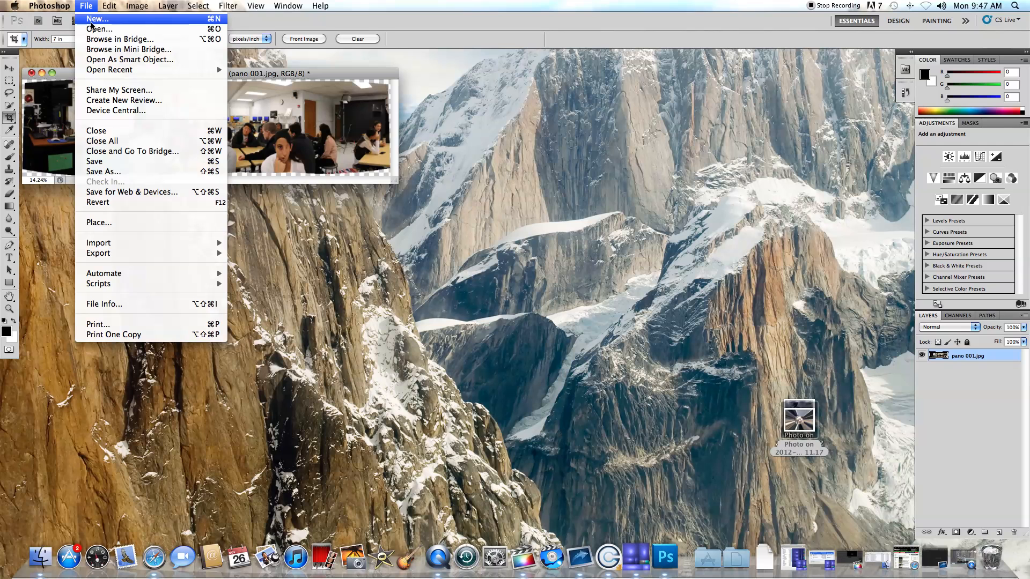
{"action": "left_click", "coordinate": [93, 24]}
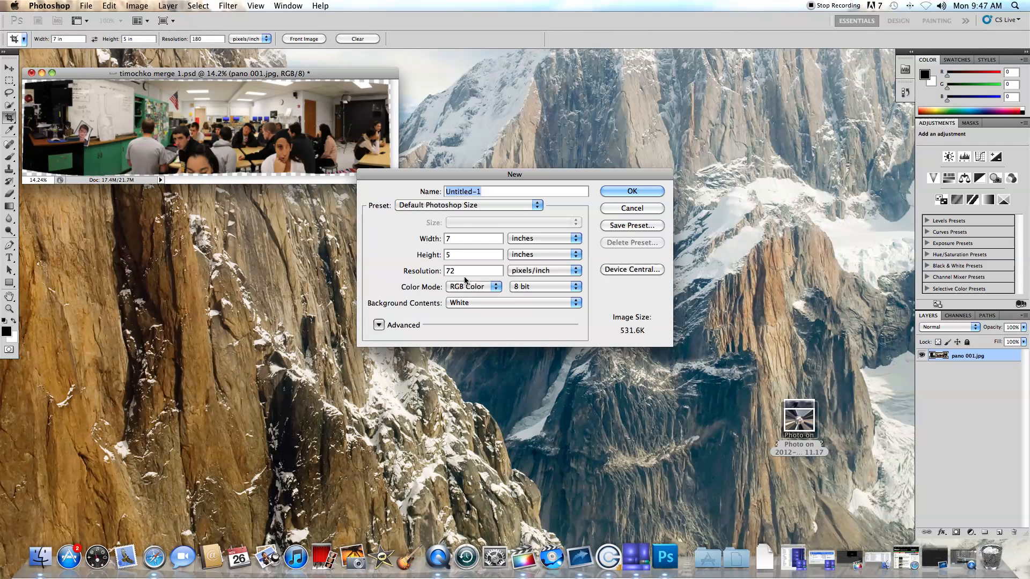
{"action": "left_click_drag", "start_coordinate": [472, 271], "coordinate": [433, 270]}
{"action": "type", "text": "180"}
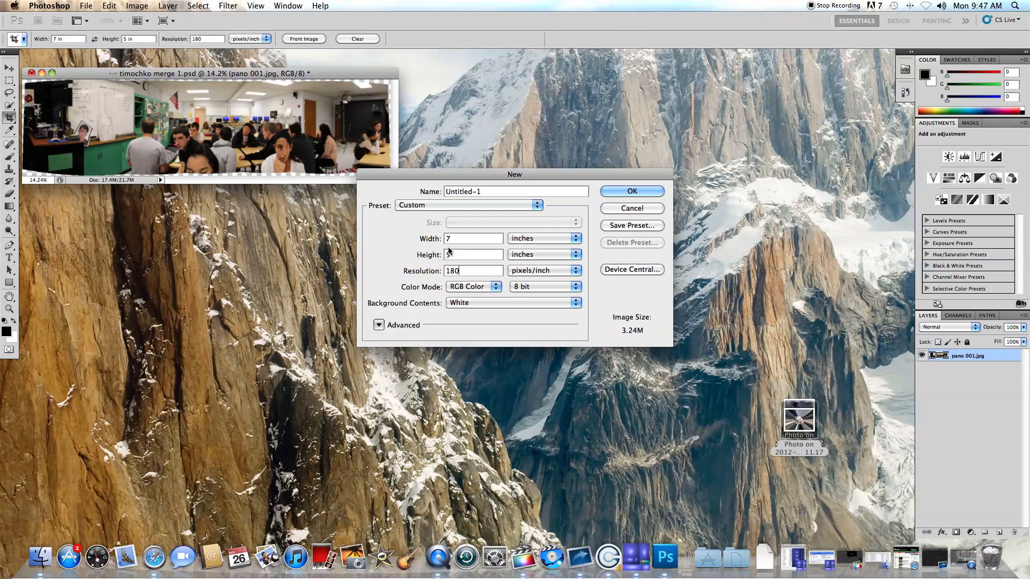
{"action": "type", "text": "10"}
{"action": "left_click_drag", "start_coordinate": [454, 239], "coordinate": [441, 240]}
{"action": "type", "text": "28.808"}
{"action": "left_click", "coordinate": [613, 190]}
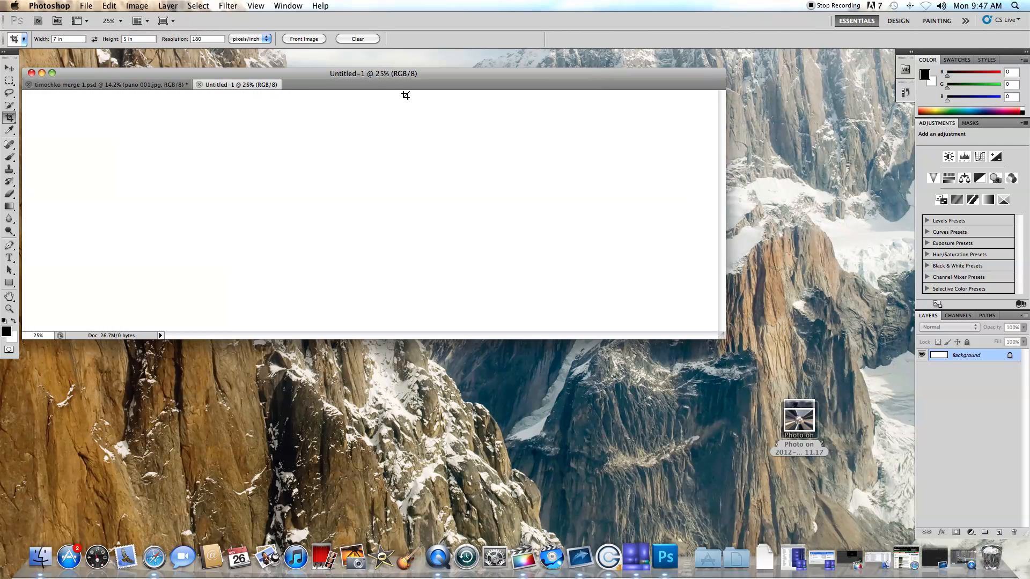
Copy the merged panorama layer into the new blank document, placing the documents in separate windows and minimizing the source panorama.
{"action": "left_click_drag", "start_coordinate": [273, 87], "coordinate": [218, 208]}
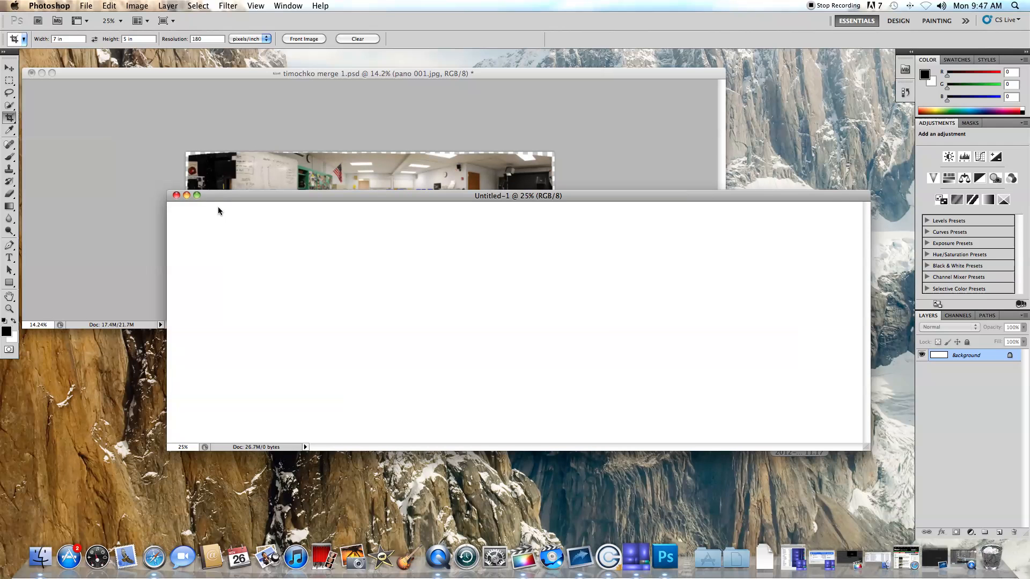
{"action": "left_click", "coordinate": [9, 68]}
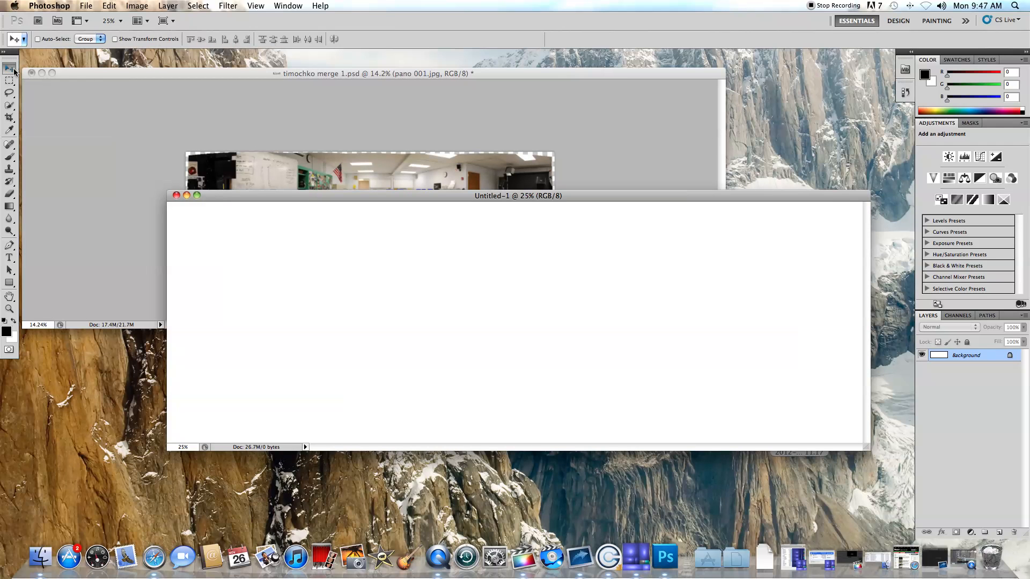
{"action": "left_click", "coordinate": [128, 76]}
{"action": "left_click_drag", "start_coordinate": [376, 230], "coordinate": [455, 359]}
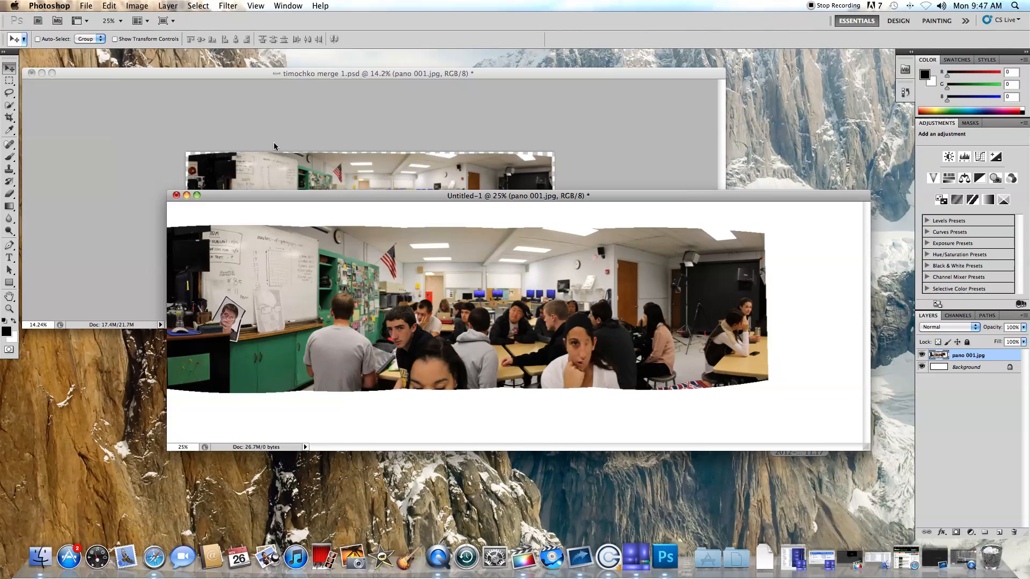
{"action": "left_click", "coordinate": [42, 73]}
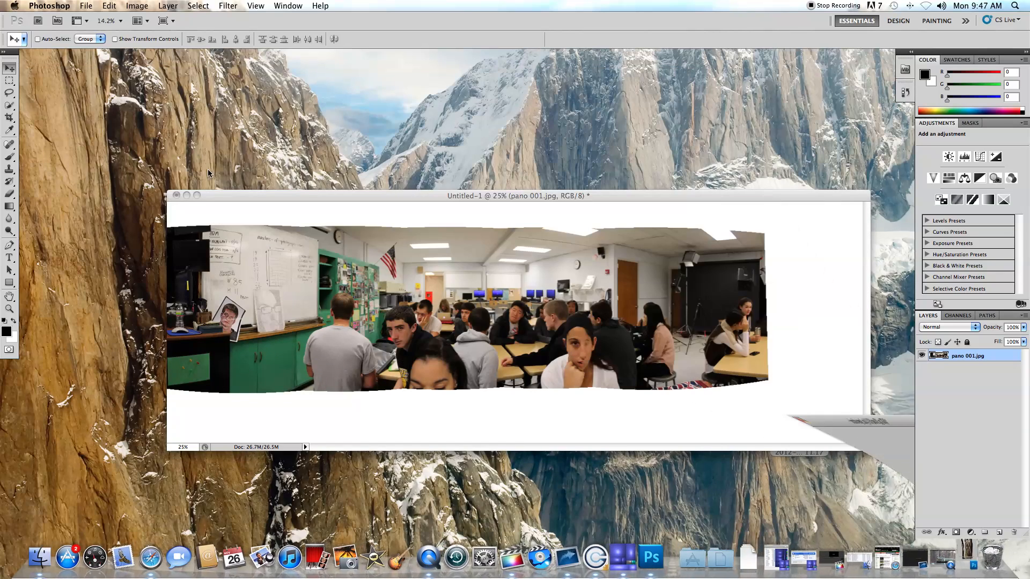
Position the panorama centred horizontally on the white page, slightly above the middle, leaving a wider margin below it.
{"action": "left_click_drag", "start_coordinate": [419, 297], "coordinate": [490, 302]}
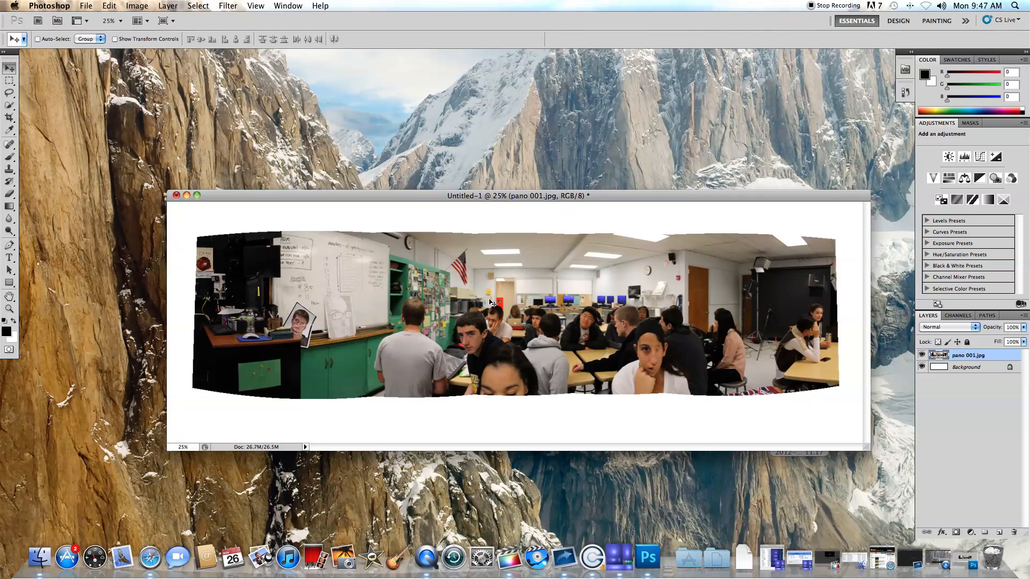
{"action": "key", "text": "shift+Up"}
{"action": "key", "text": "shift+Up"}
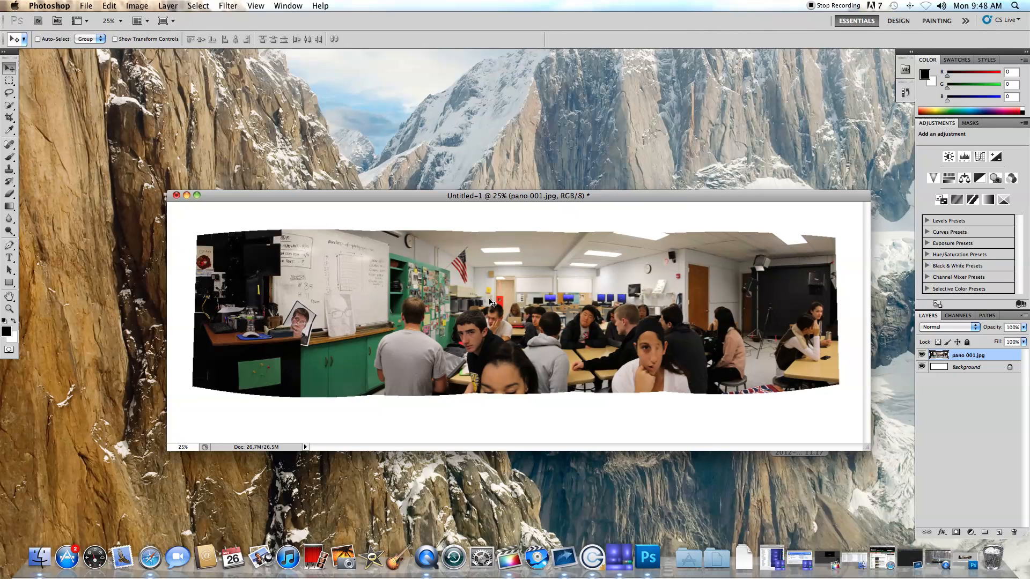
{"action": "key", "text": "Right"}
{"action": "left_click_drag", "start_coordinate": [611, 197], "coordinate": [499, 82]}
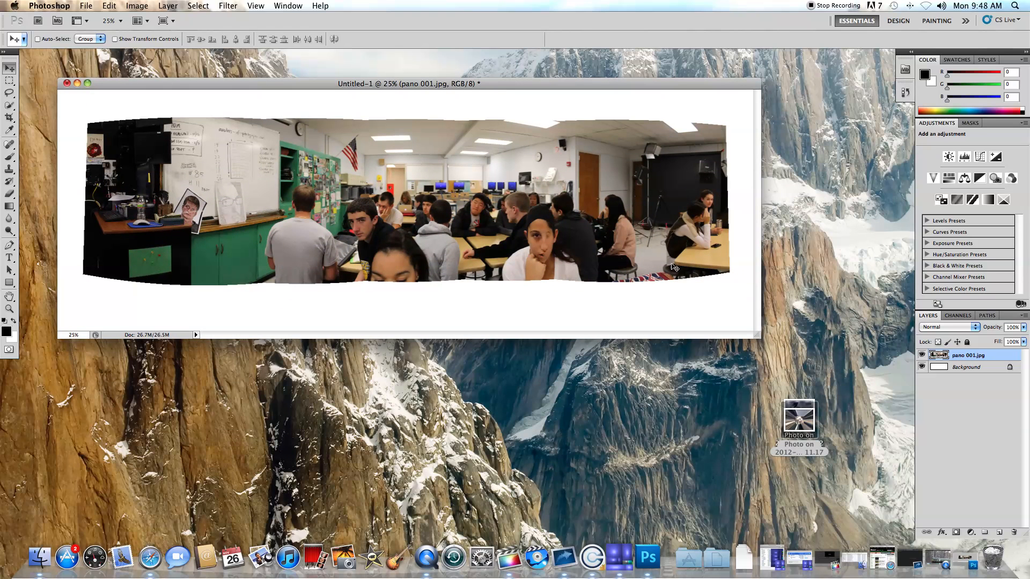
{"action": "left_click_drag", "start_coordinate": [761, 341], "coordinate": [871, 423]}
{"action": "key", "text": "Up"}
{"action": "key", "text": "Up"}
{"action": "key", "text": "Up"}
{"action": "key", "text": "Left"}
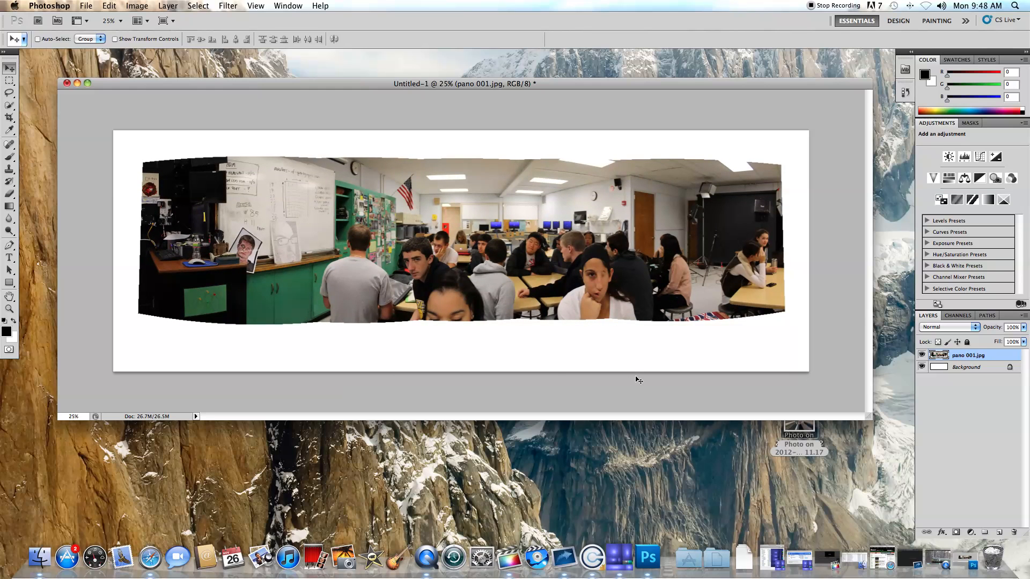
Add the text "Panorama" in Adobe Garamond Pro on the white margin below the photo.
{"action": "left_click", "coordinate": [7, 260]}
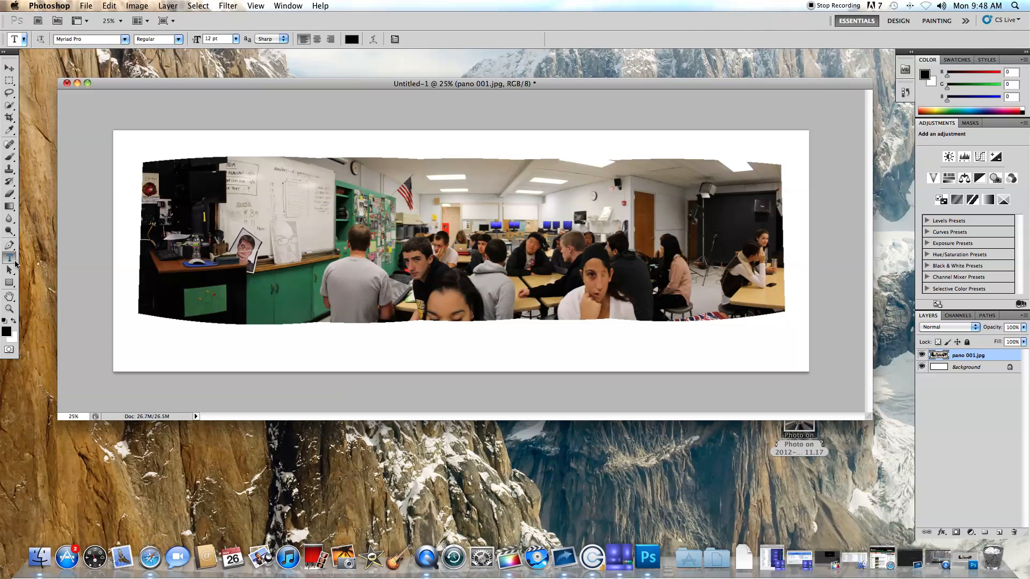
{"action": "left_click", "coordinate": [125, 40]}
{"action": "scroll", "coordinate": [120, 55], "scroll_direction": "up", "scroll_amount": 5}
{"action": "scroll", "coordinate": [118, 58], "scroll_direction": "up", "scroll_amount": 5}
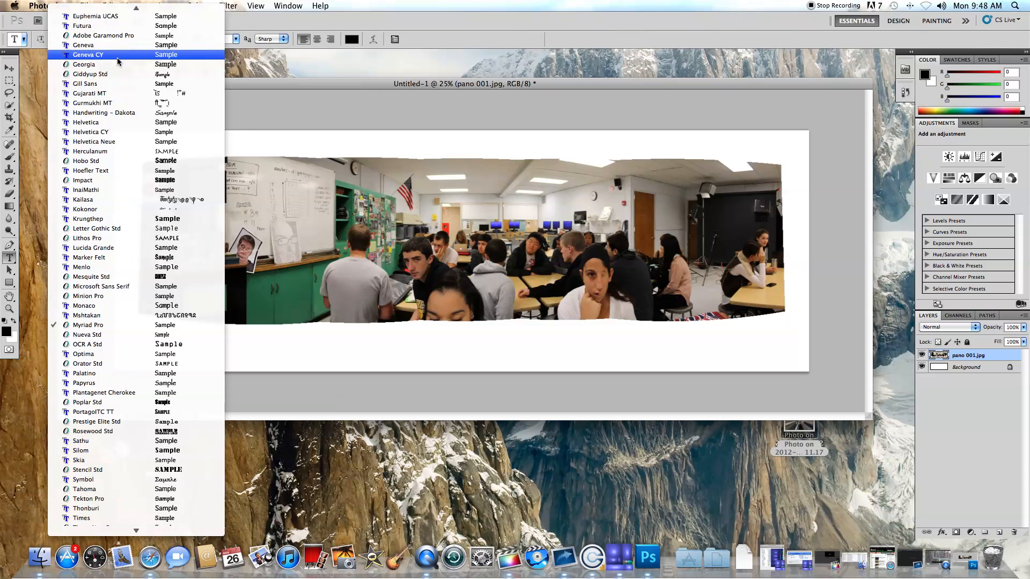
{"action": "left_click", "coordinate": [120, 35]}
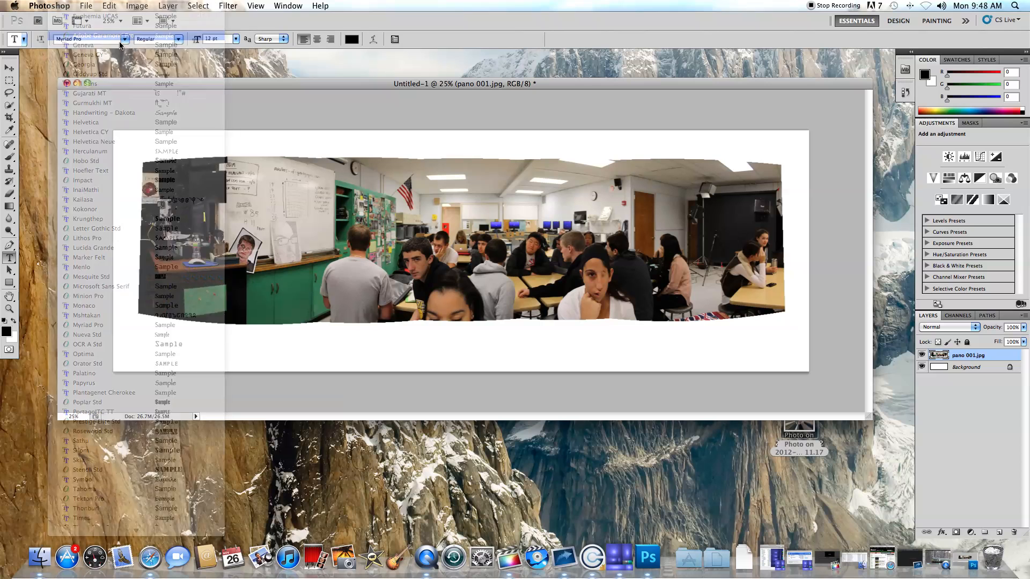
{"action": "left_click", "coordinate": [369, 343]}
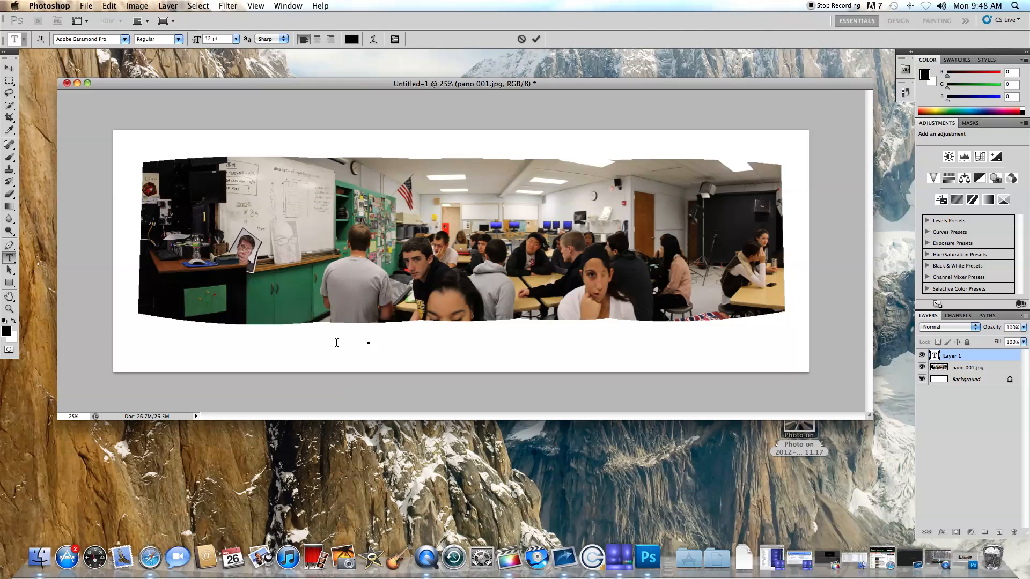
{"action": "type", "text": "Panorama"}
{"action": "left_click", "coordinate": [537, 38]}
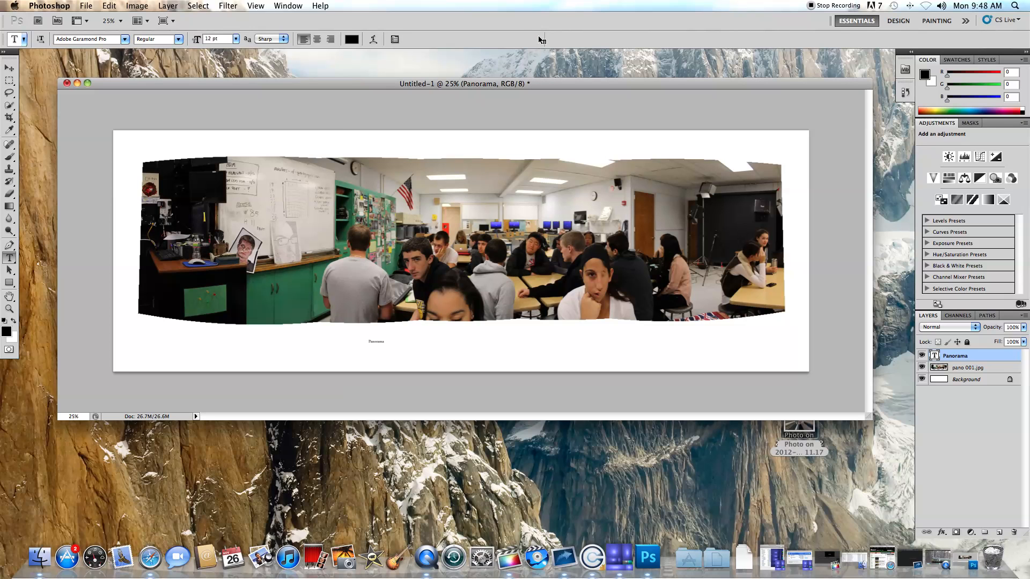
Scale the "Panorama" title proportionally to about 550% and centre it directly beneath the photo.
{"action": "key", "text": "super+t"}
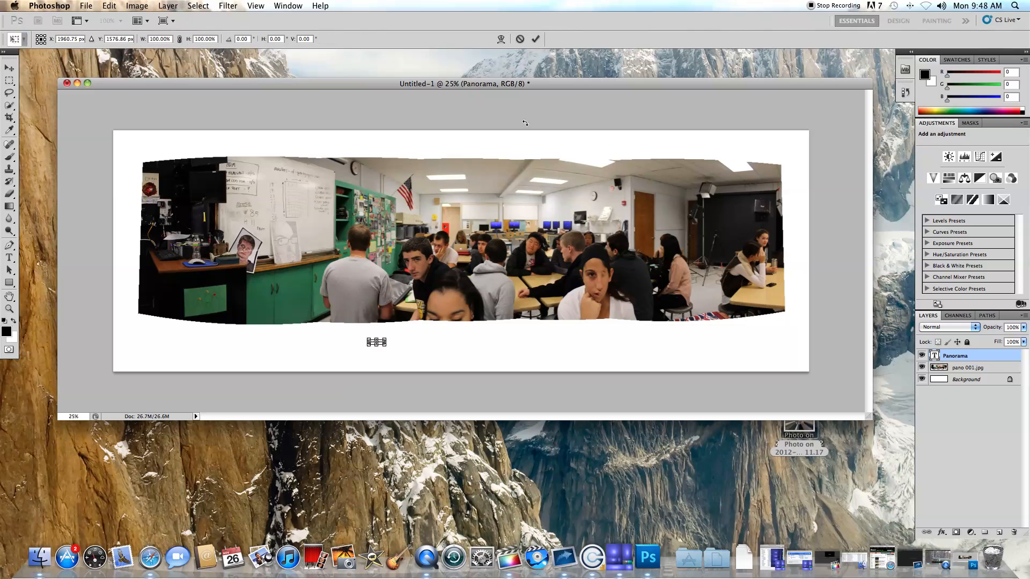
{"action": "left_click_drag", "start_coordinate": [389, 337], "coordinate": [494, 340]}
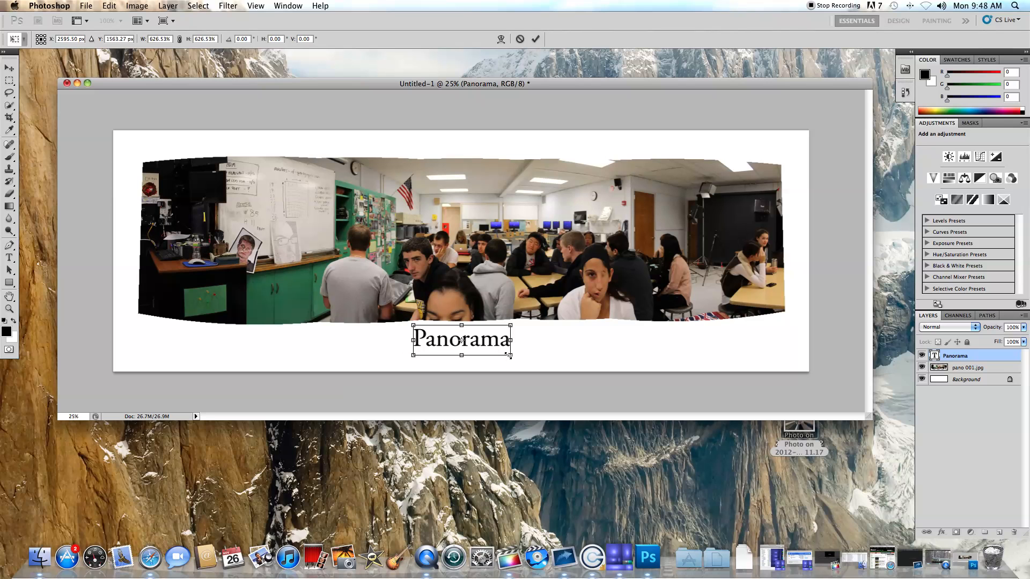
{"action": "left_click_drag", "start_coordinate": [506, 353], "coordinate": [490, 340]}
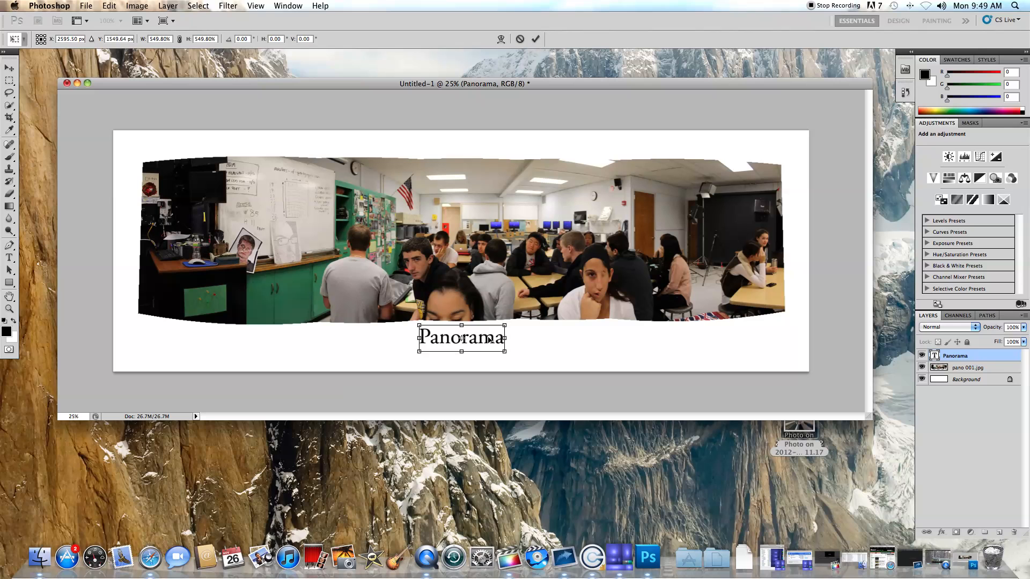
{"action": "key", "text": "Return"}
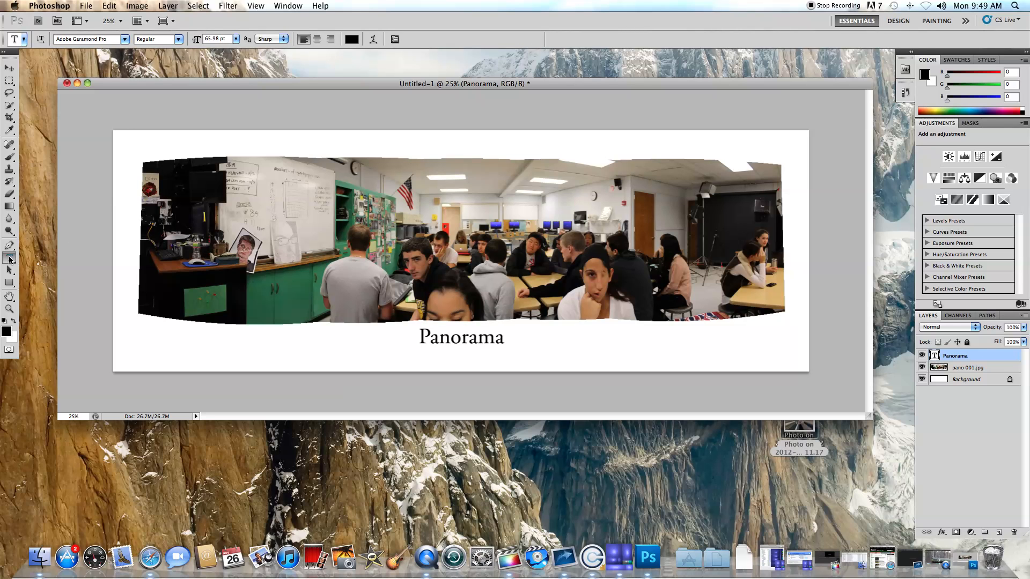
Add the author's full name as a separate text line, scaled proportionally to about 272% and centred beneath the title.
{"action": "left_click", "coordinate": [256, 349]}
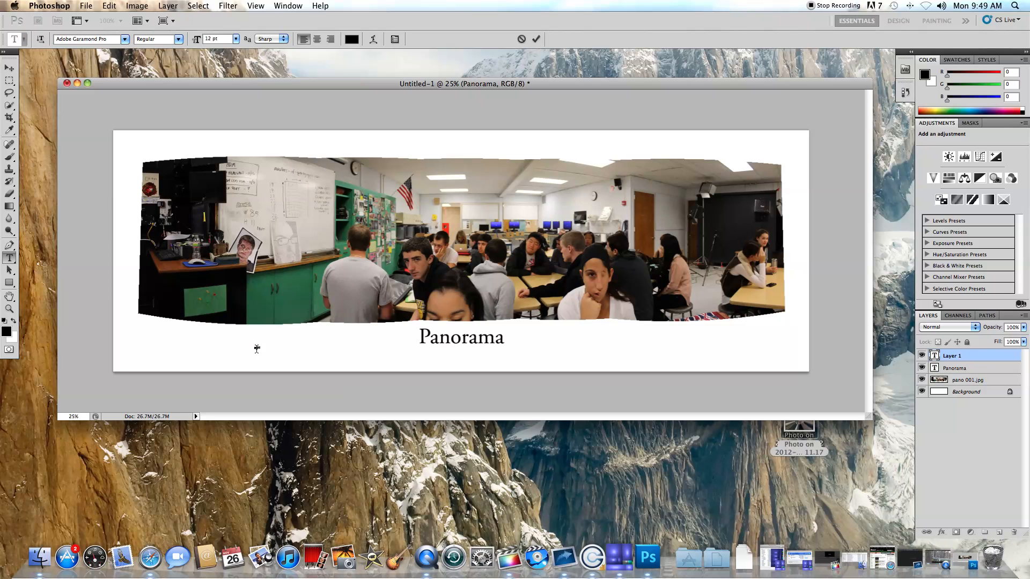
{"action": "type", "text": "Timochko"}
{"action": "left_click", "coordinate": [536, 38]}
{"action": "key", "text": "super+t"}
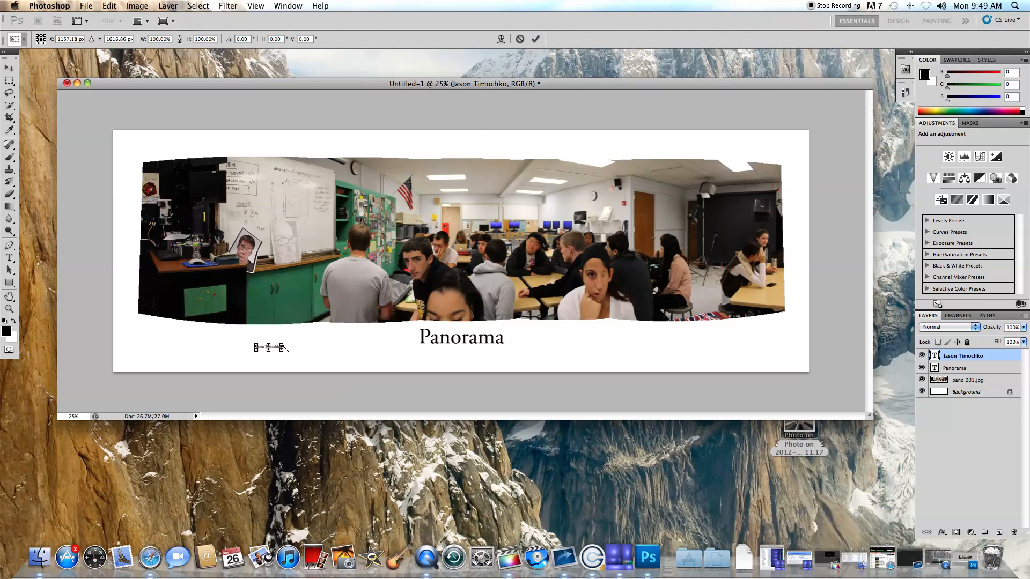
{"action": "left_click_drag", "start_coordinate": [285, 345], "coordinate": [475, 359]}
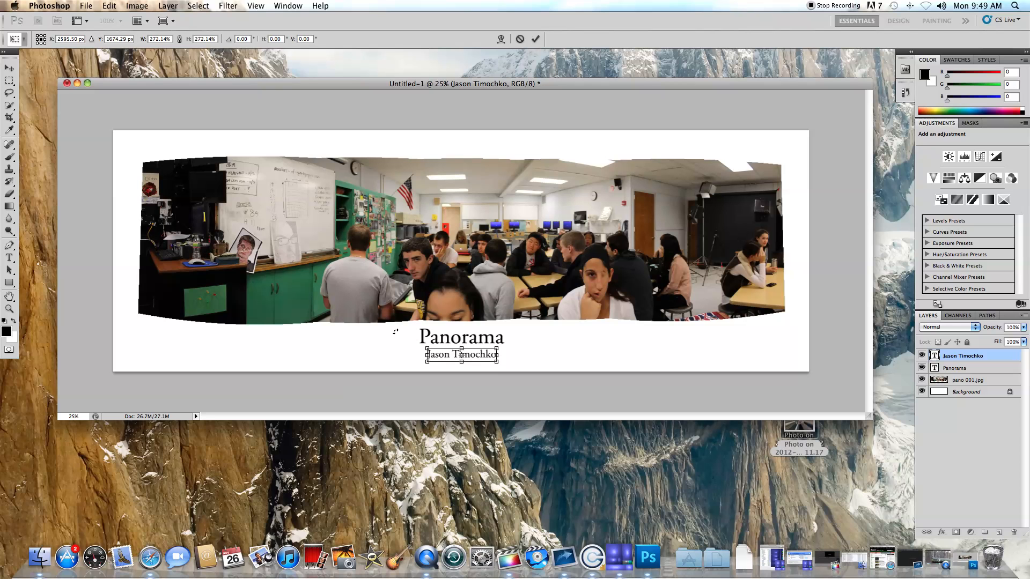
{"action": "key", "text": "Return"}
Nudge the author's name line up and slightly right so it sits closer beneath the "Panorama" title.
{"action": "key", "text": "t"}
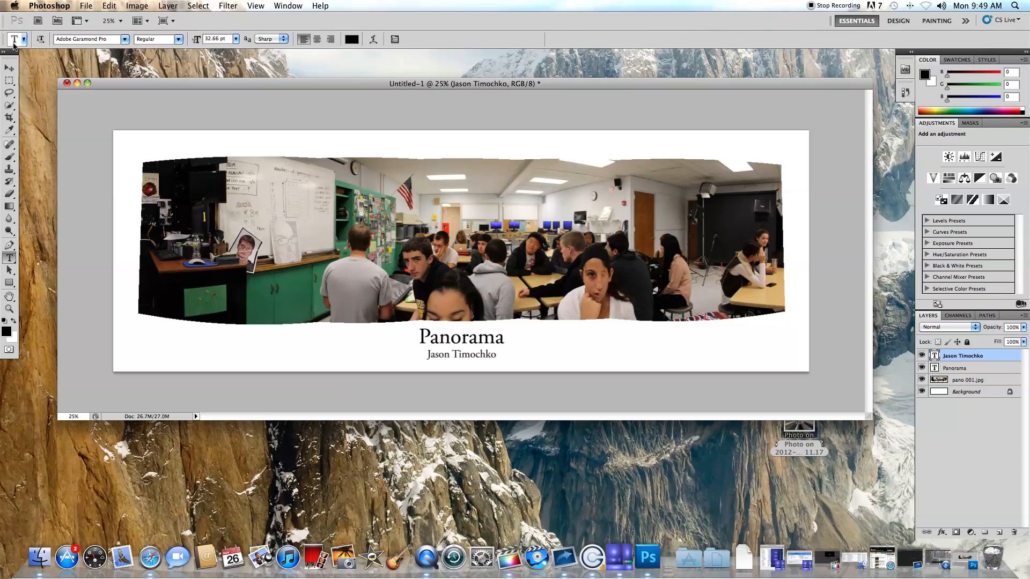
{"action": "left_click", "coordinate": [13, 70]}
{"action": "key", "text": "shift+Up"}
{"action": "key", "text": "shift+Up"}
{"action": "key", "text": "shift+Up"}
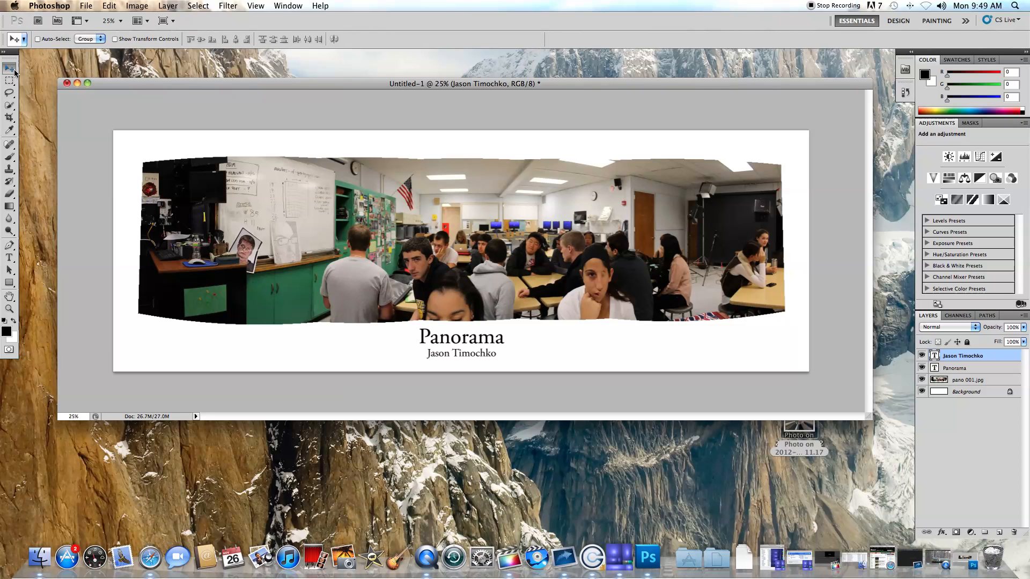
{"action": "key", "text": "Up"}
{"action": "key", "text": "Right"}
{"action": "key", "text": "Up"}
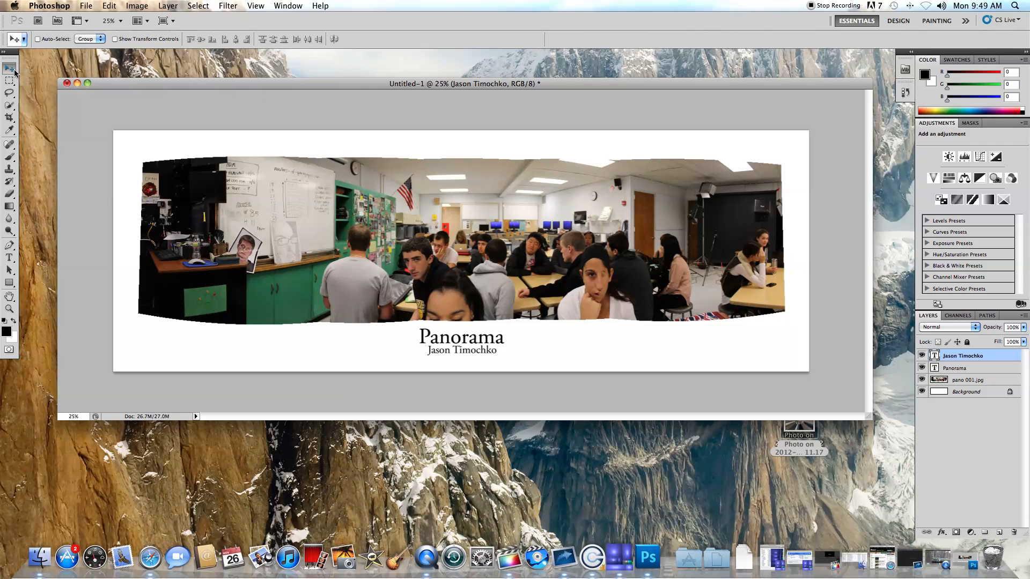
{"action": "key", "text": "Down"}
{"action": "key", "text": "Down"}
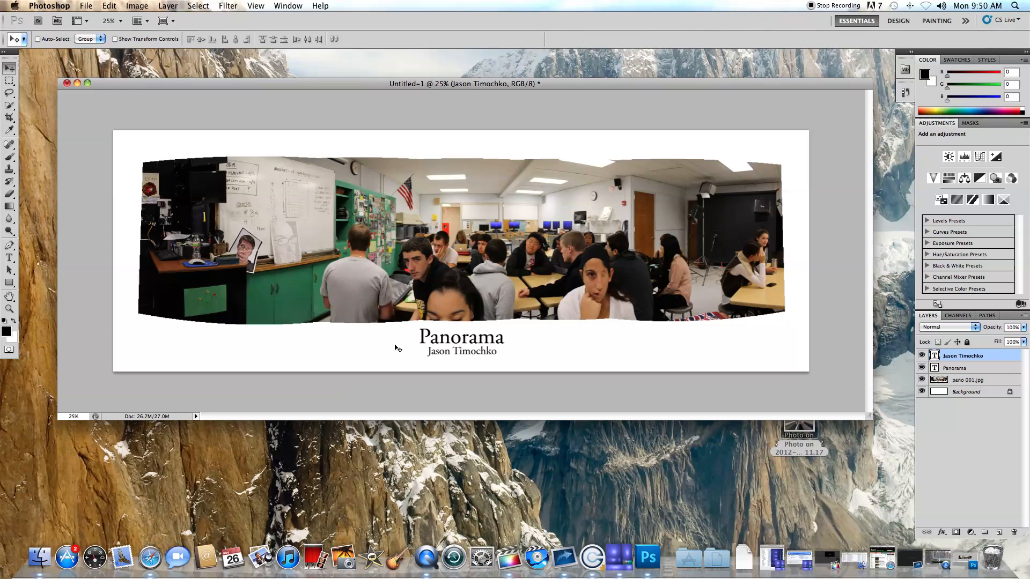
Turn on Smart Guides for aligning the layers.
{"action": "left_click", "coordinate": [255, 5]}
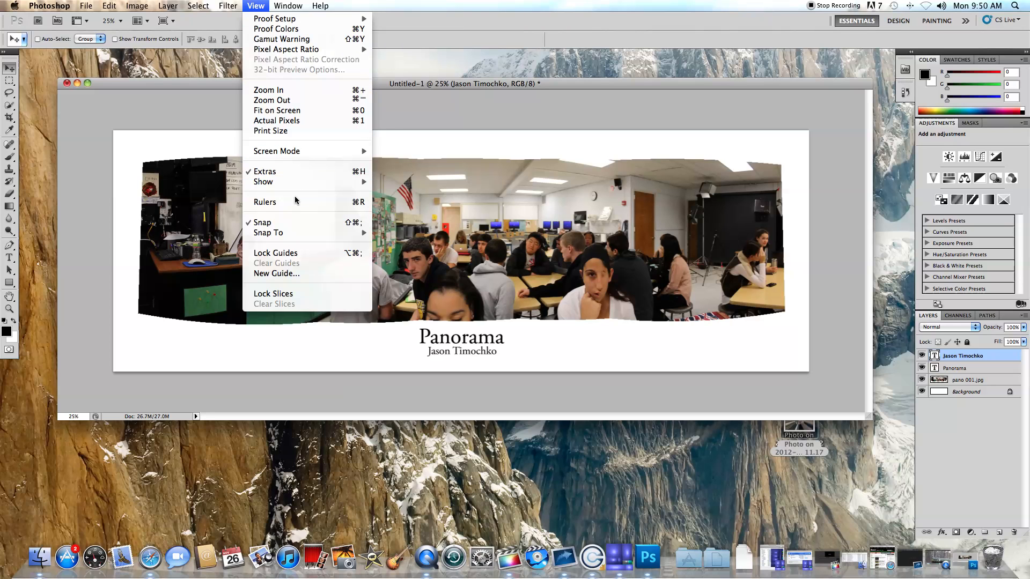
{"action": "mouse_move", "coordinate": [314, 183]}
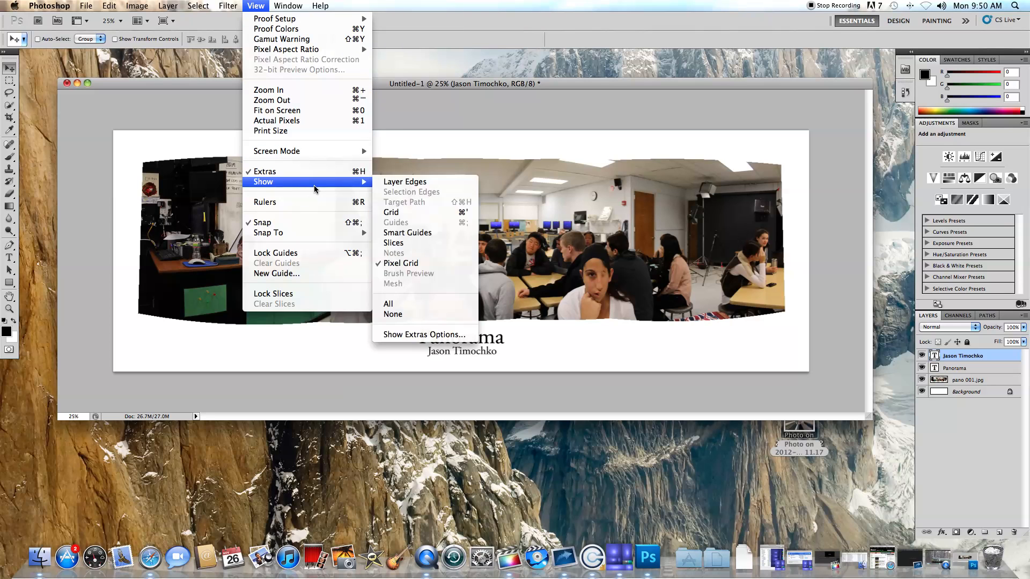
{"action": "left_click", "coordinate": [412, 235]}
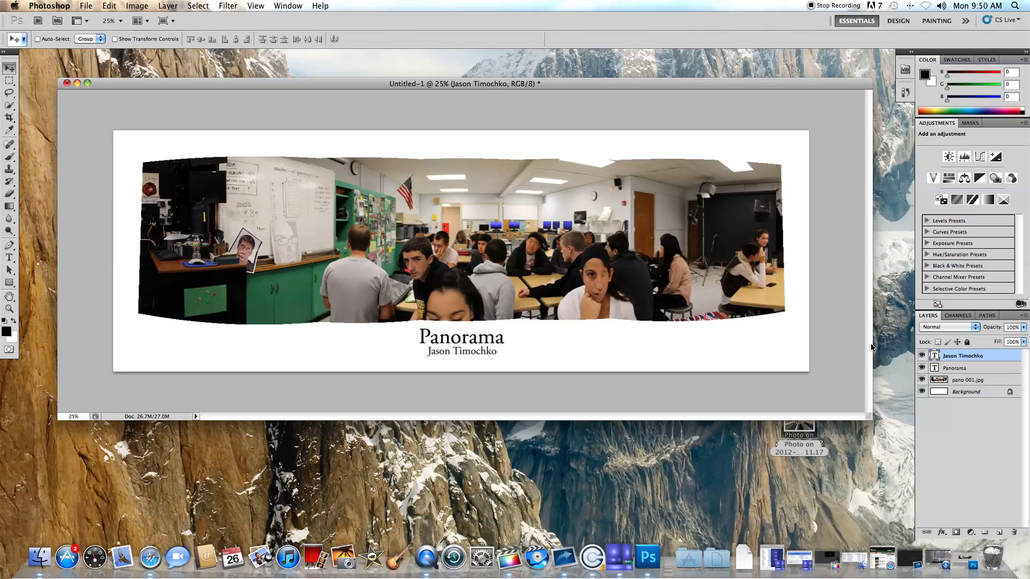
Realign the "Panorama" title and the author's name line to the photo's centre, moving both slightly higher.
{"action": "left_click", "coordinate": [960, 368]}
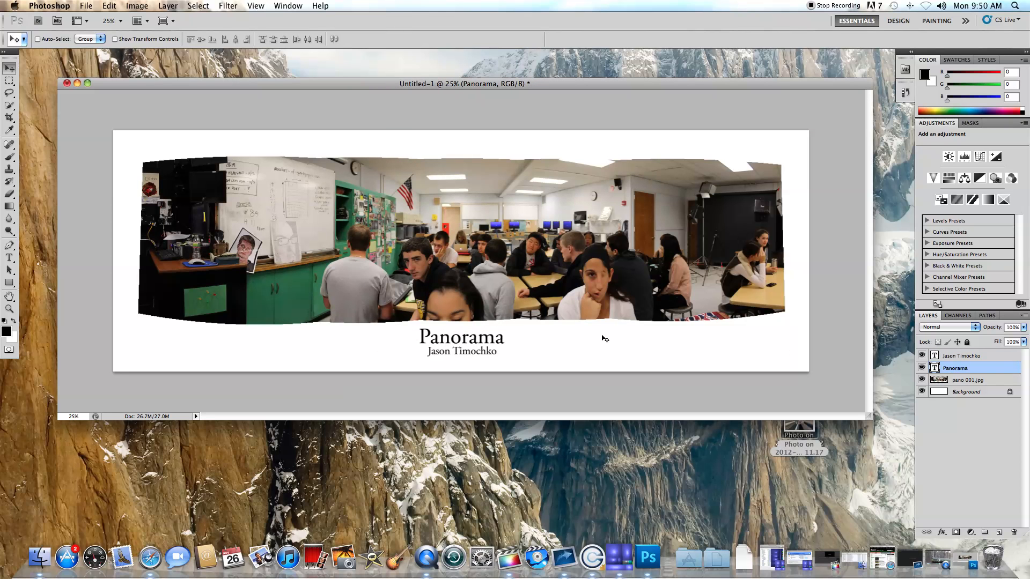
{"action": "left_click_drag", "start_coordinate": [465, 338], "coordinate": [463, 322]}
{"action": "left_click_drag", "start_coordinate": [472, 314], "coordinate": [464, 336]}
{"action": "left_click", "coordinate": [968, 356]}
{"action": "left_click_drag", "start_coordinate": [478, 354], "coordinate": [474, 353]}
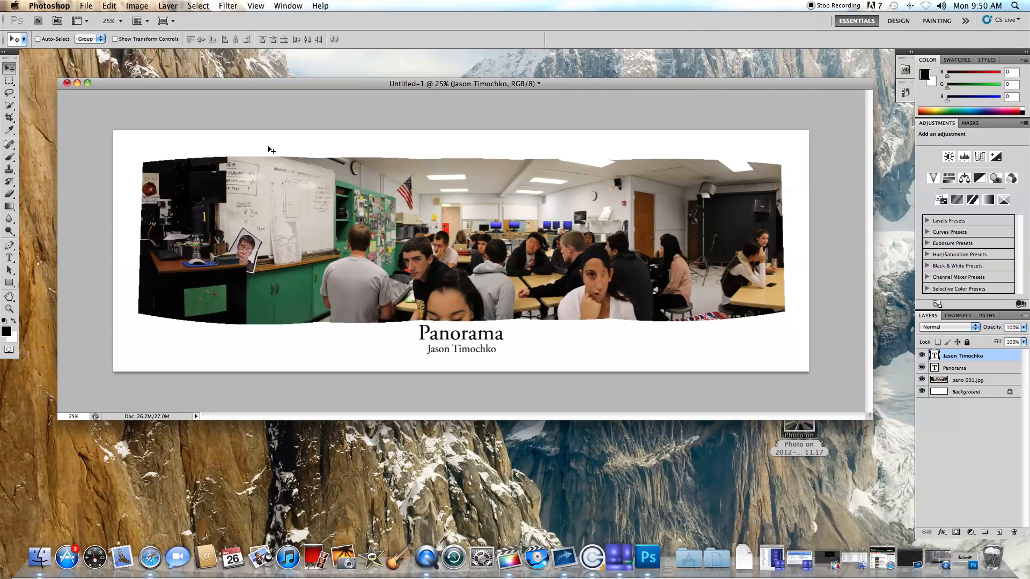
Save a JPEG copy of the document, naming the file with the author's surname and first name followed by "pano 1".
{"action": "left_click", "coordinate": [86, 6]}
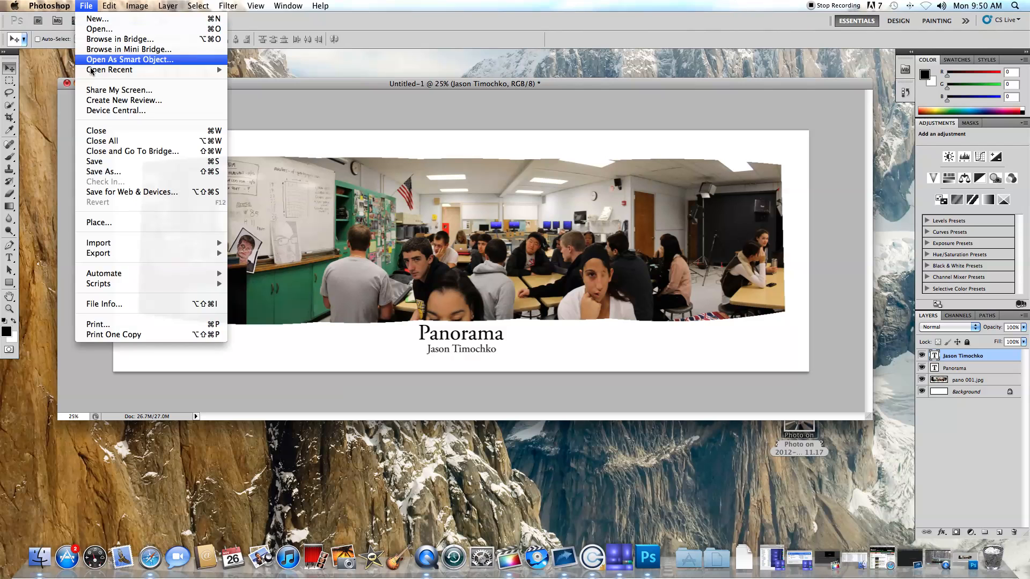
{"action": "left_click", "coordinate": [126, 171]}
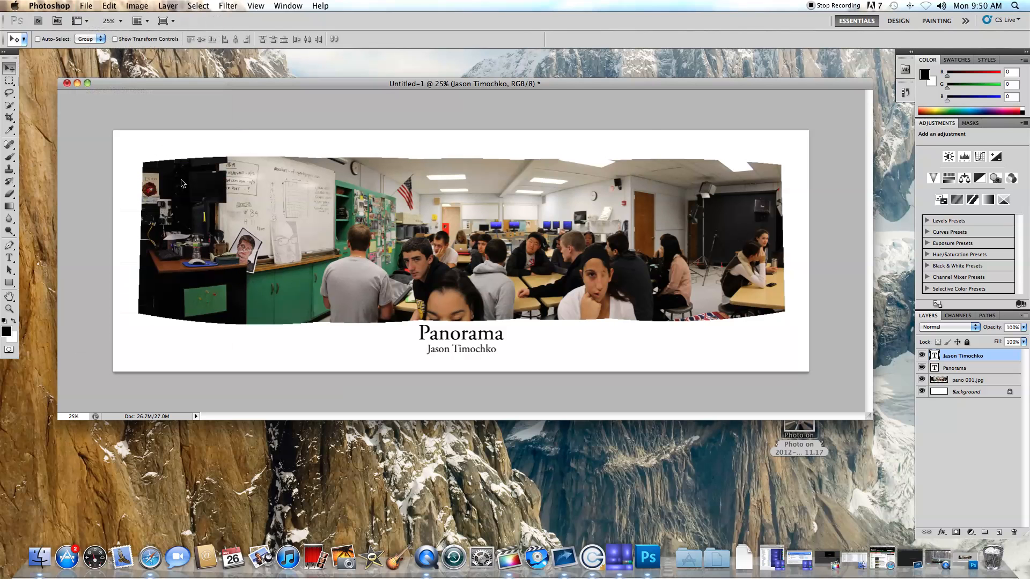
{"action": "left_click", "coordinate": [535, 172]}
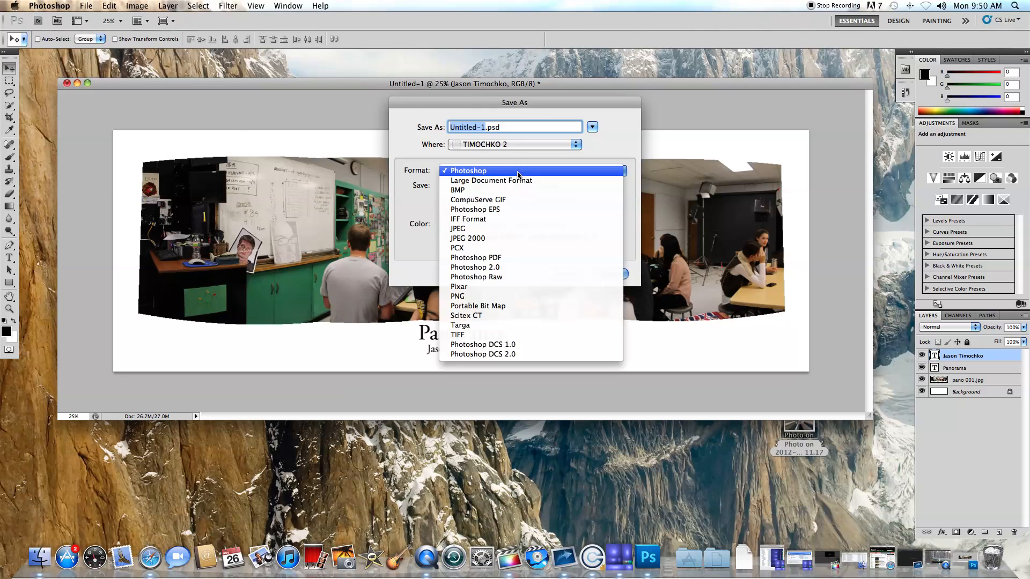
{"action": "left_click", "coordinate": [509, 230]}
{"action": "type", "text": "timochko j"}
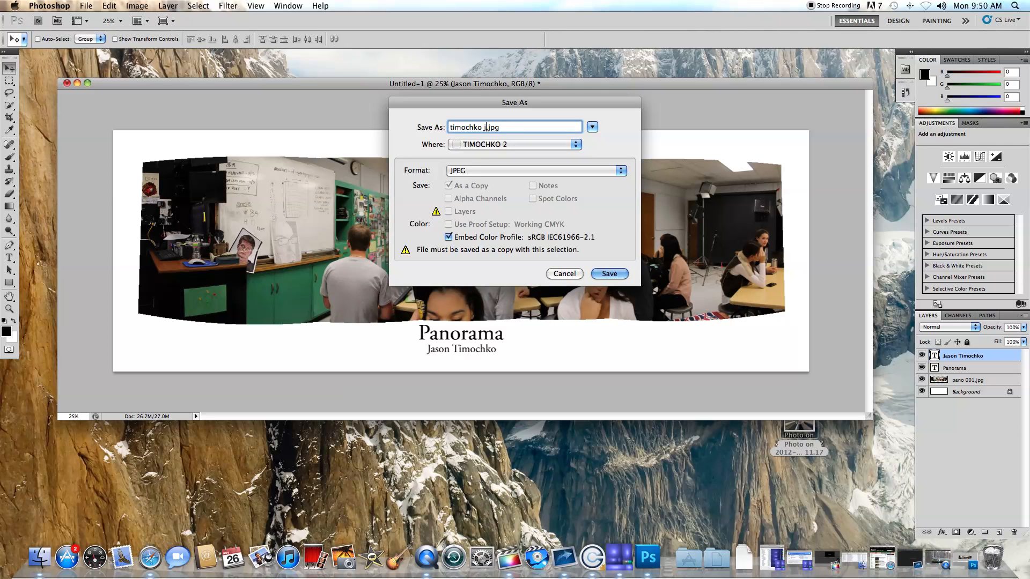
{"action": "type", "text": "ason pano 1"}
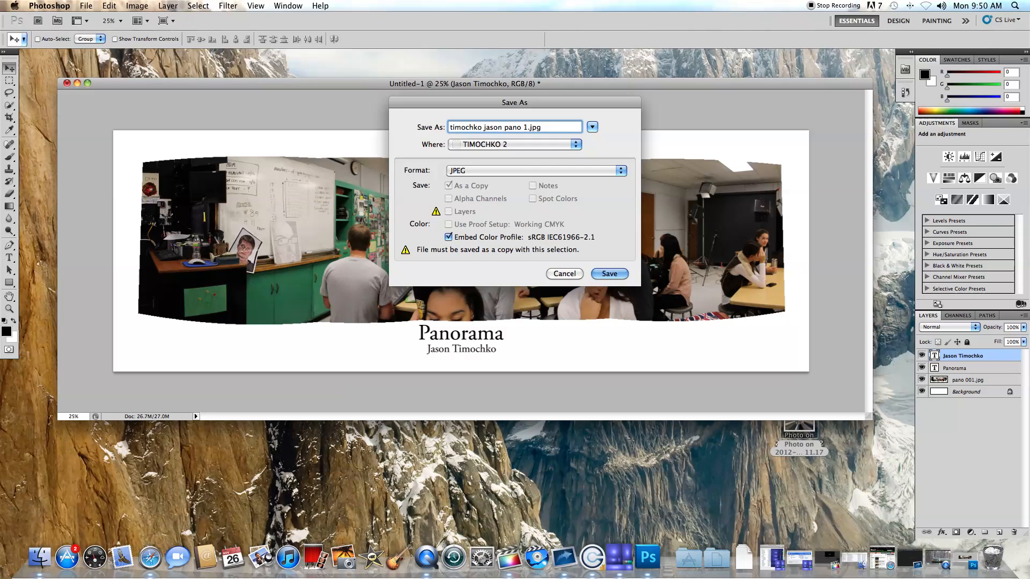
{"action": "left_click", "coordinate": [609, 274]}
{"action": "left_click", "coordinate": [589, 196]}
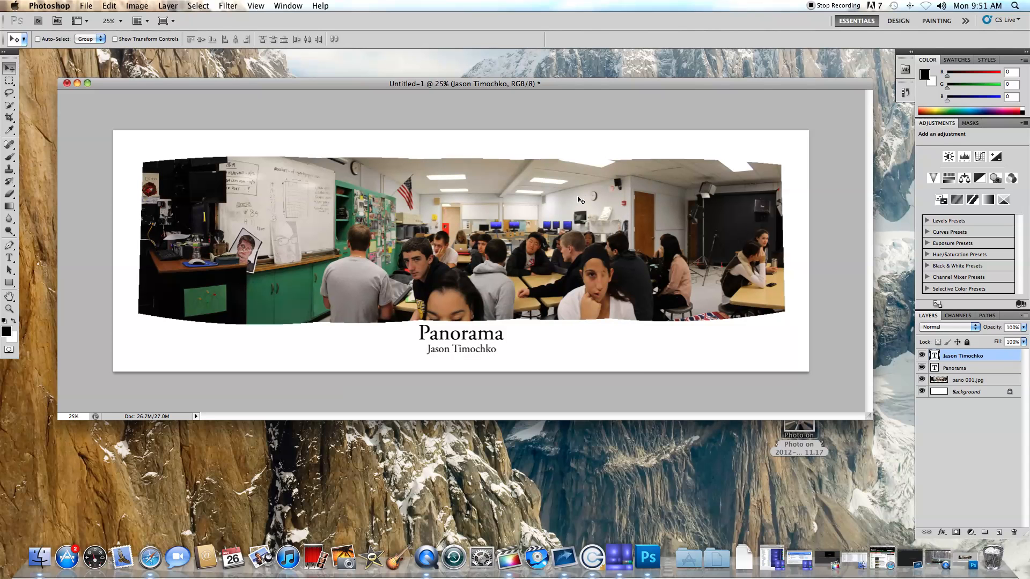